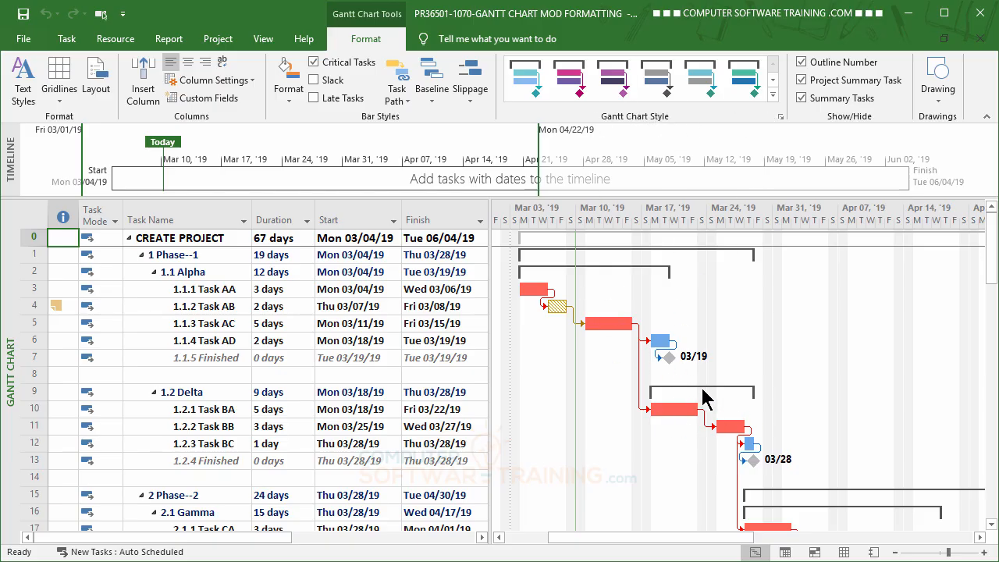
# Try scheduling styles from the Gantt Chart Style gallery on the chart bars.
pyautogui.click(773, 94)
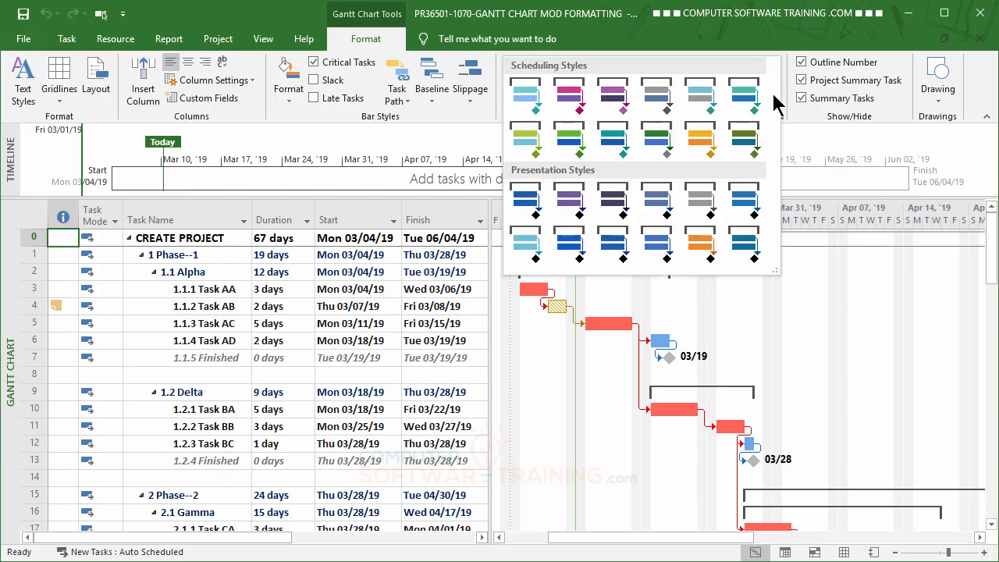
pyautogui.click(570, 98)
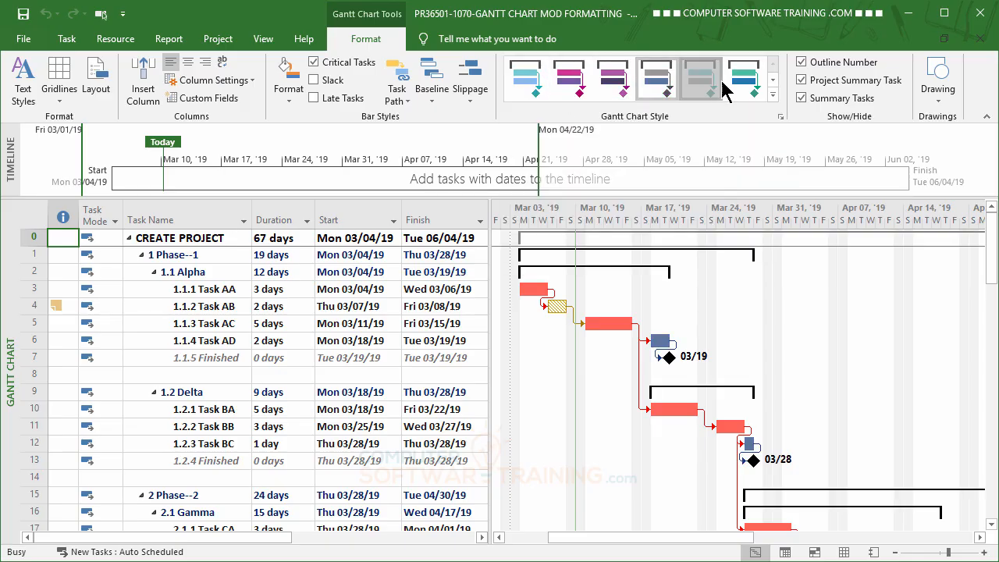
pyautogui.click(749, 85)
# Try several presentation Gantt chart styles, ending with the orange presentation style.
pyautogui.click(773, 96)
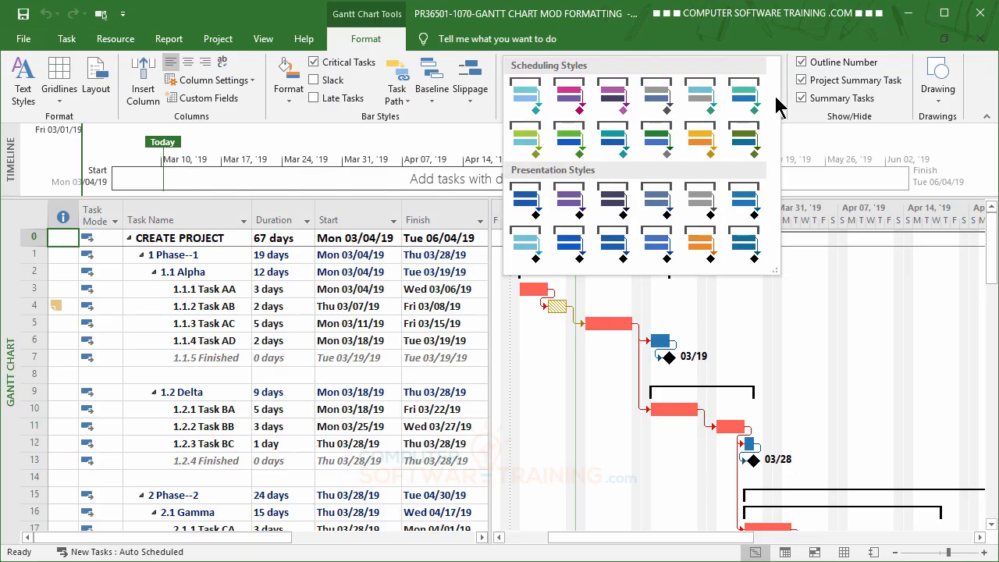
pyautogui.click(537, 210)
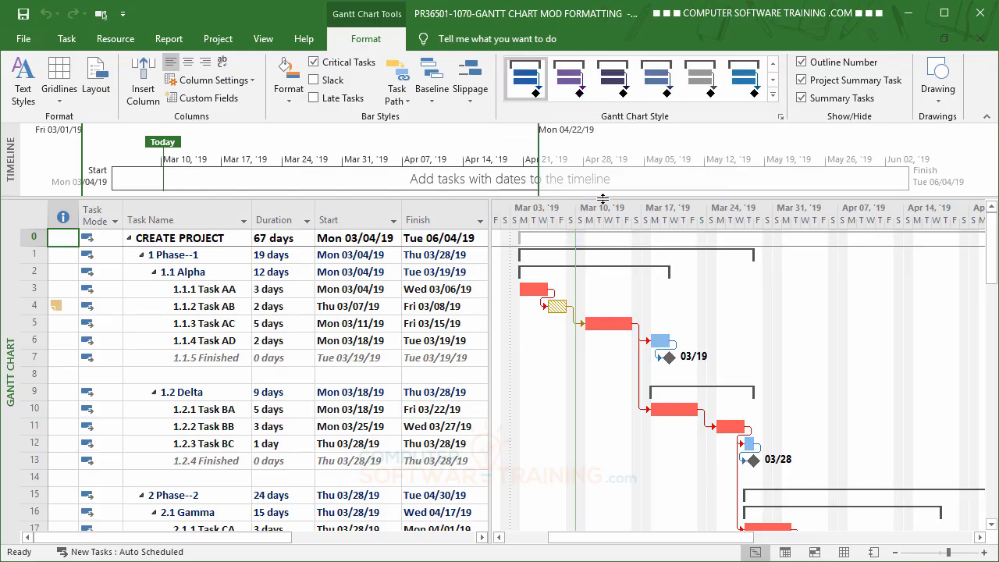
pyautogui.click(773, 81)
pyautogui.click(570, 78)
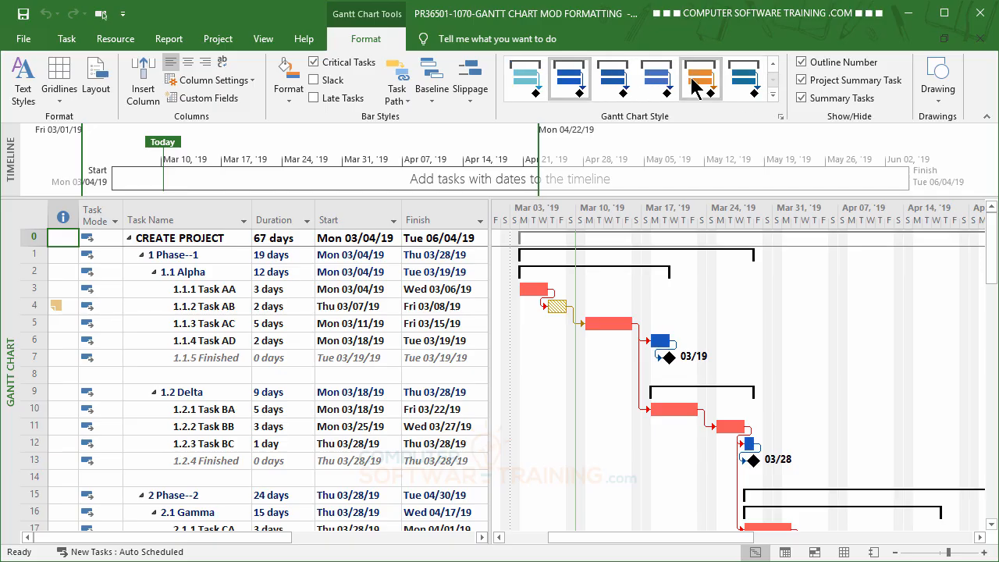
pyautogui.click(694, 88)
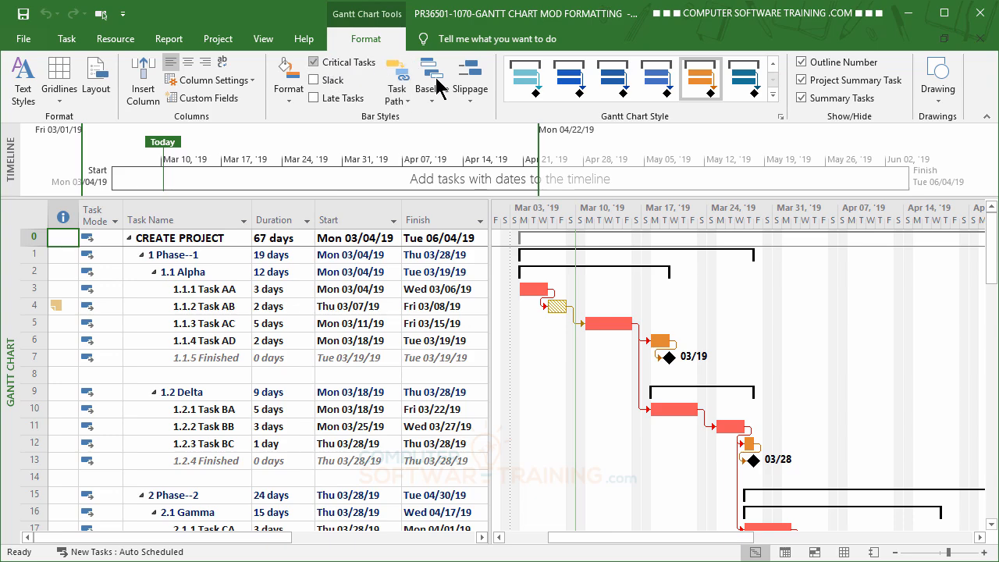
# Turn off critical task highlighting and preview the orange and teal presentation styles across the chart.
pyautogui.click(315, 63)
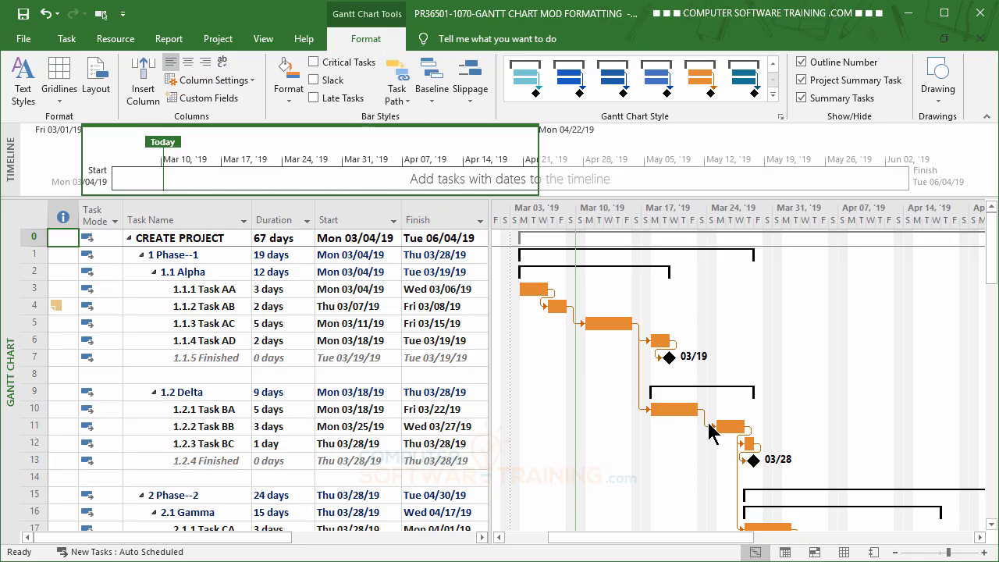
pyautogui.click(657, 80)
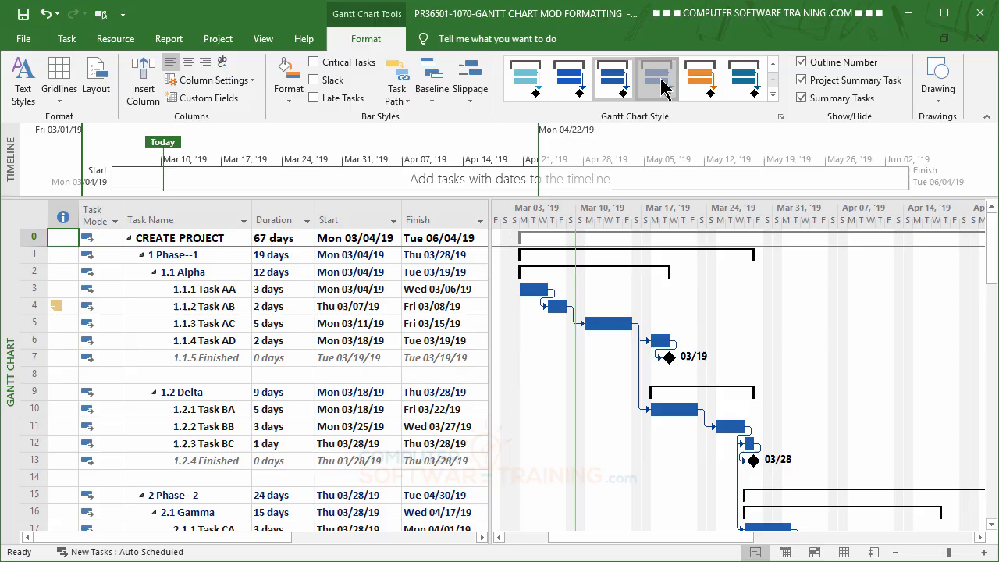
pyautogui.click(746, 81)
pyautogui.scroll(-6, 886, 333)
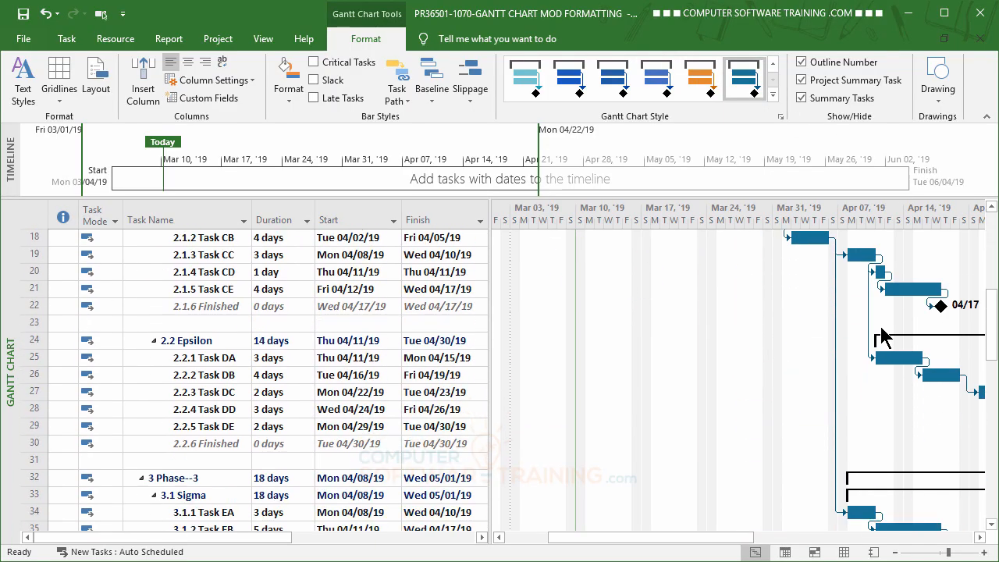
pyautogui.scroll(6, 881, 336)
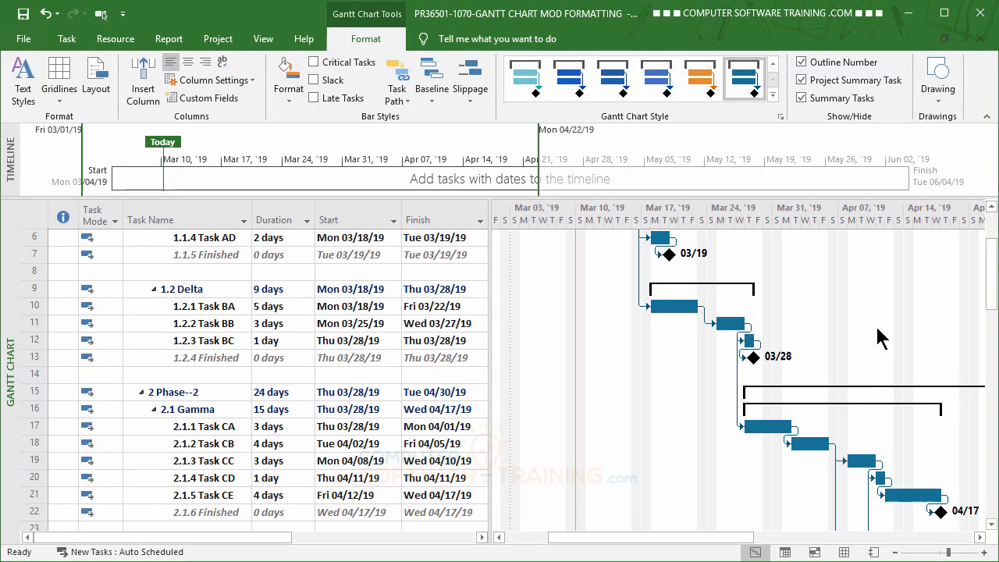
# Apply the purple presentation style and turn critical task highlighting back on.
pyautogui.click(774, 95)
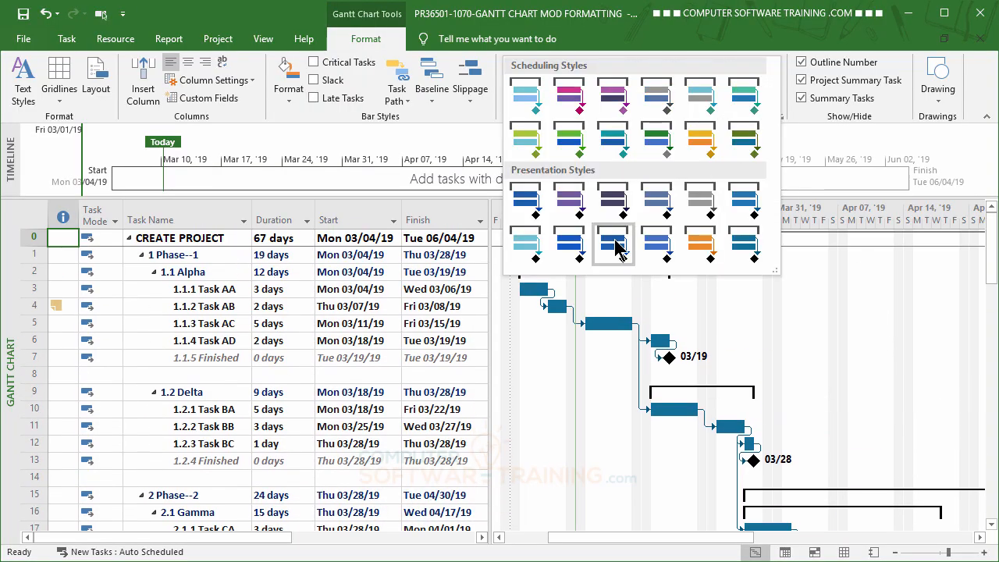
pyautogui.click(569, 205)
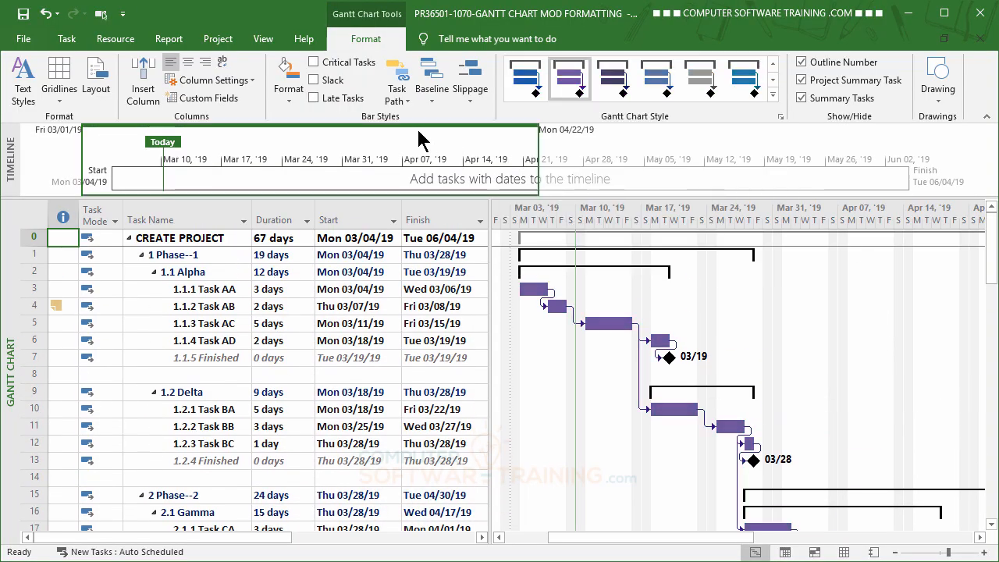
pyautogui.click(319, 67)
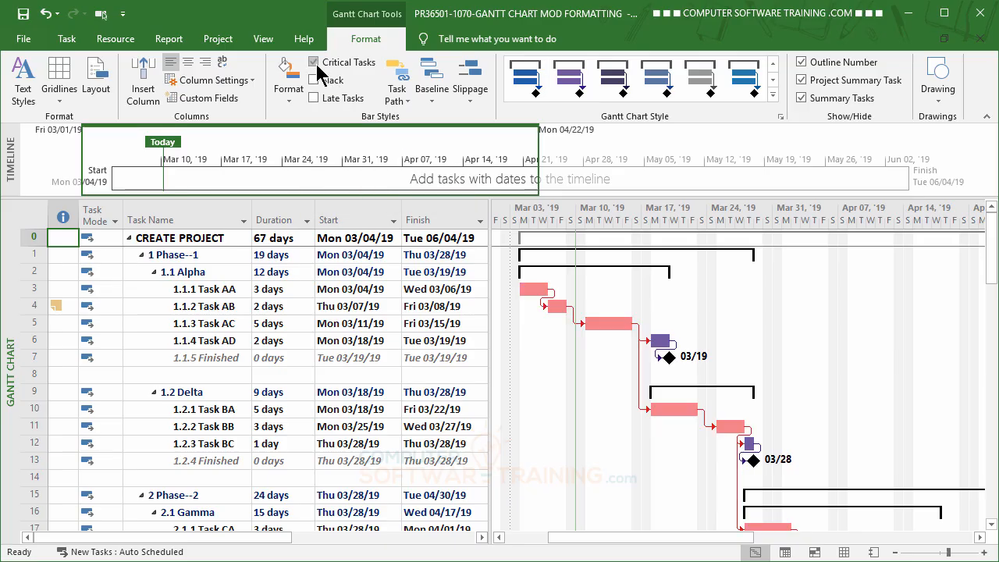
pyautogui.scroll(-6, 905, 442)
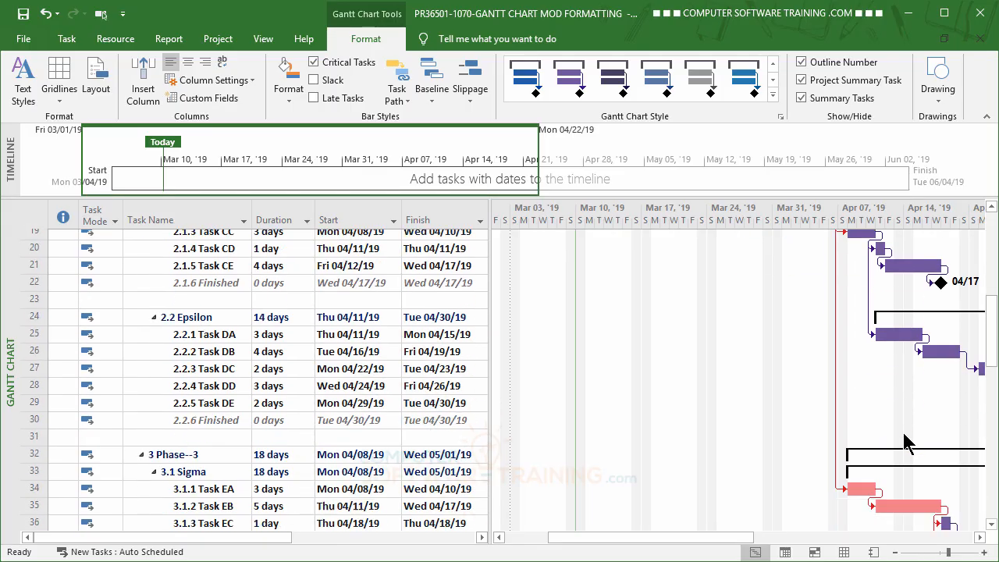
pyautogui.scroll(6, 905, 442)
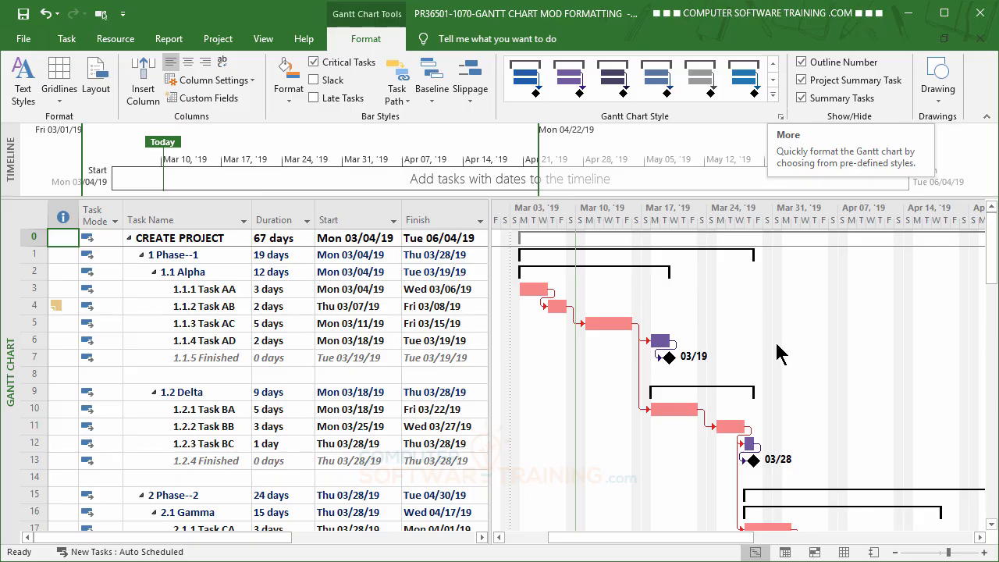
# Try the magenta, dark purple and blue-grey scheduling styles on the Gantt bars.
pyautogui.click(773, 96)
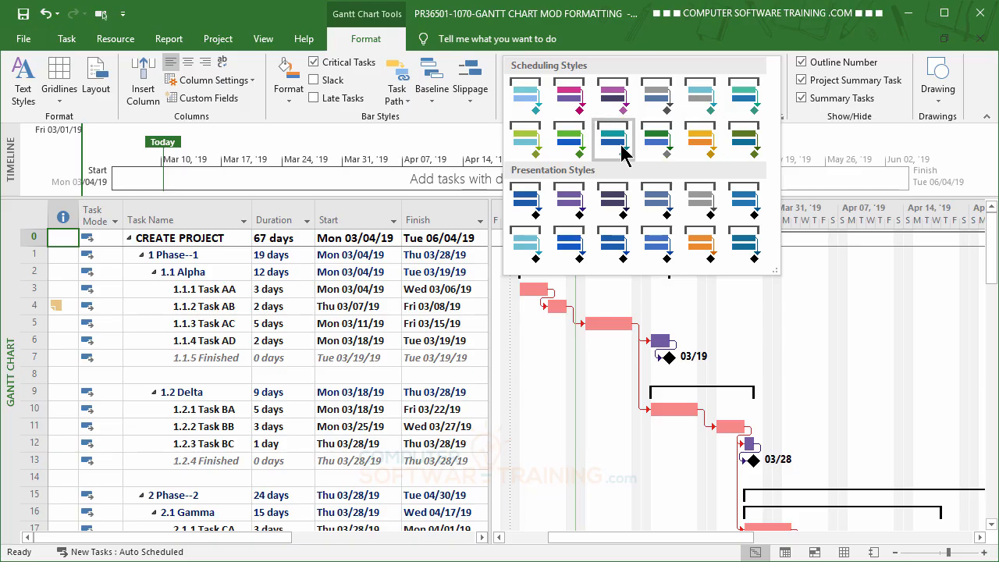
pyautogui.click(574, 100)
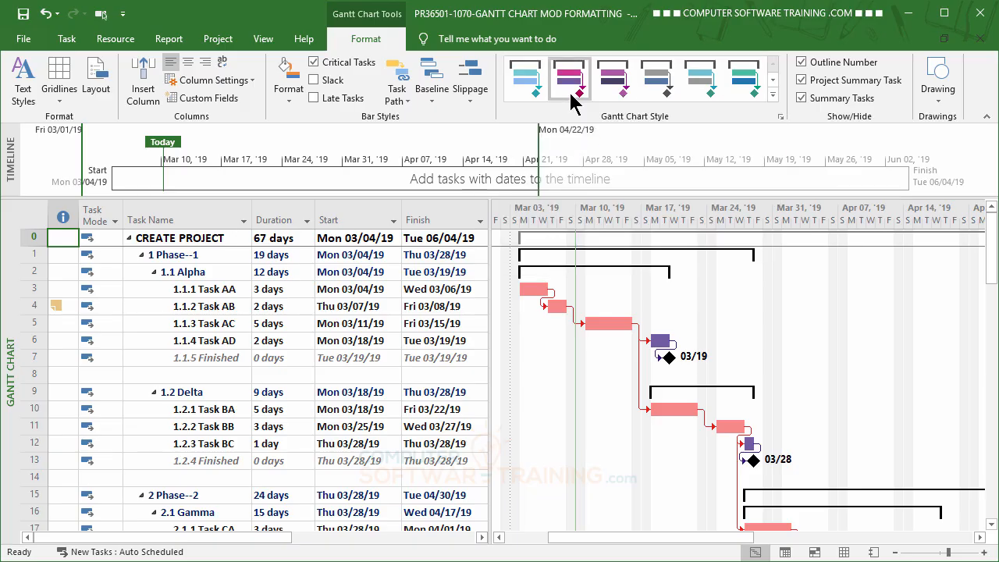
pyautogui.scroll(-4, 692, 391)
pyautogui.scroll(3, 692, 396)
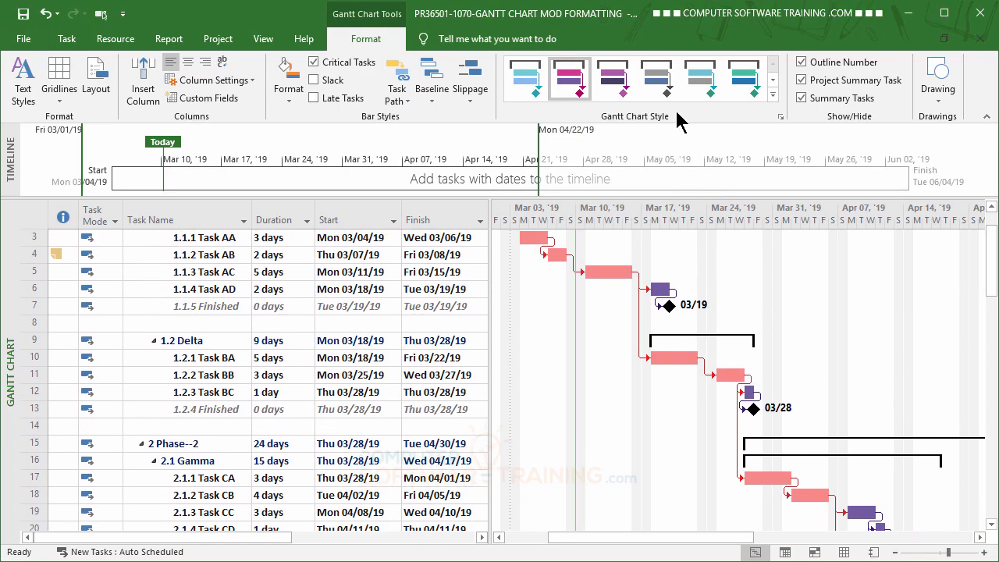
pyautogui.click(613, 82)
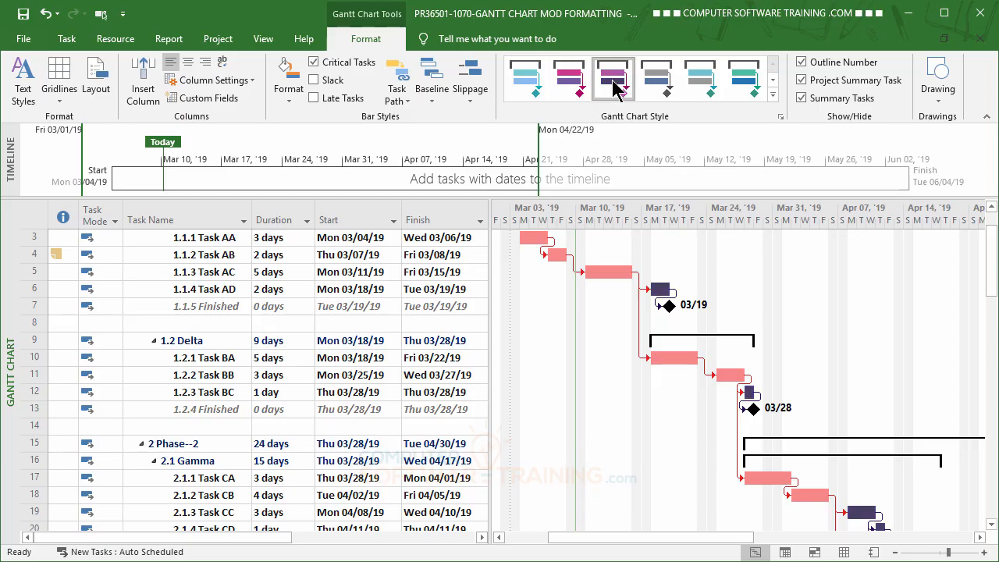
pyautogui.click(654, 81)
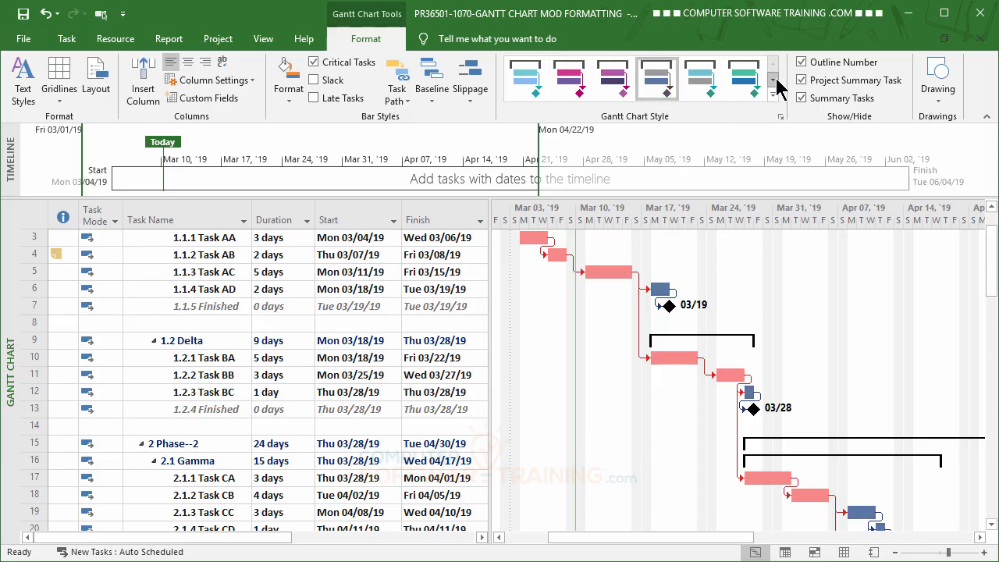
# Browse further scheduling styles, trying the orange one and ending with the blue scheduling style.
pyautogui.click(773, 79)
pyautogui.click(704, 78)
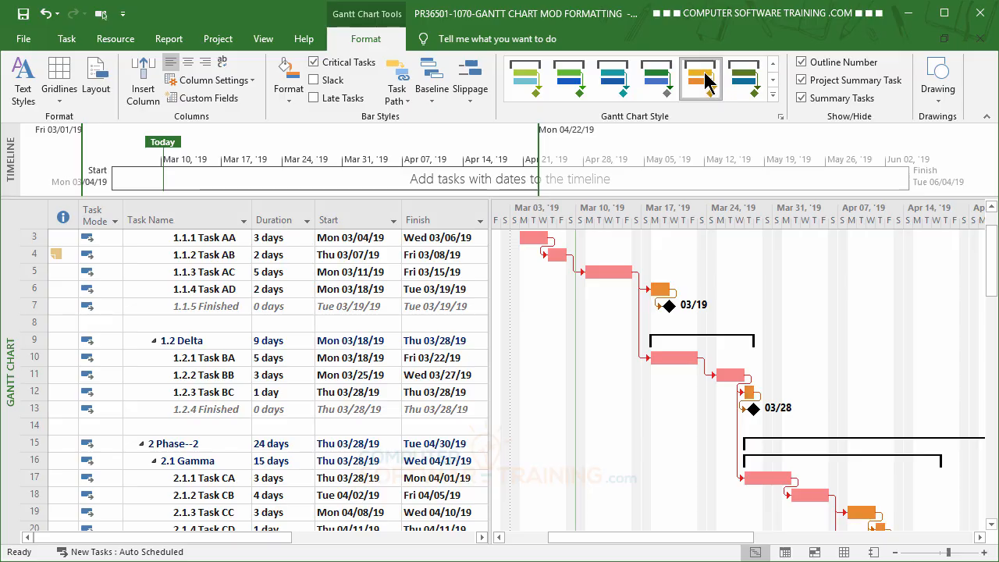
pyautogui.click(656, 81)
pyautogui.click(611, 83)
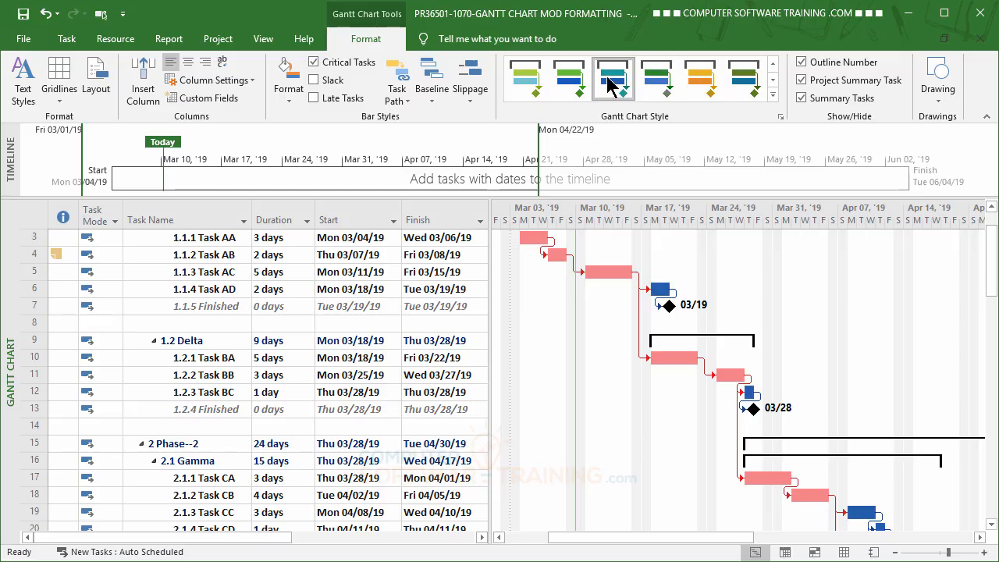
# Toggle critical task highlighting off and on while switching between the orange and blue scheduling styles.
pyautogui.click(320, 64)
pyautogui.click(699, 83)
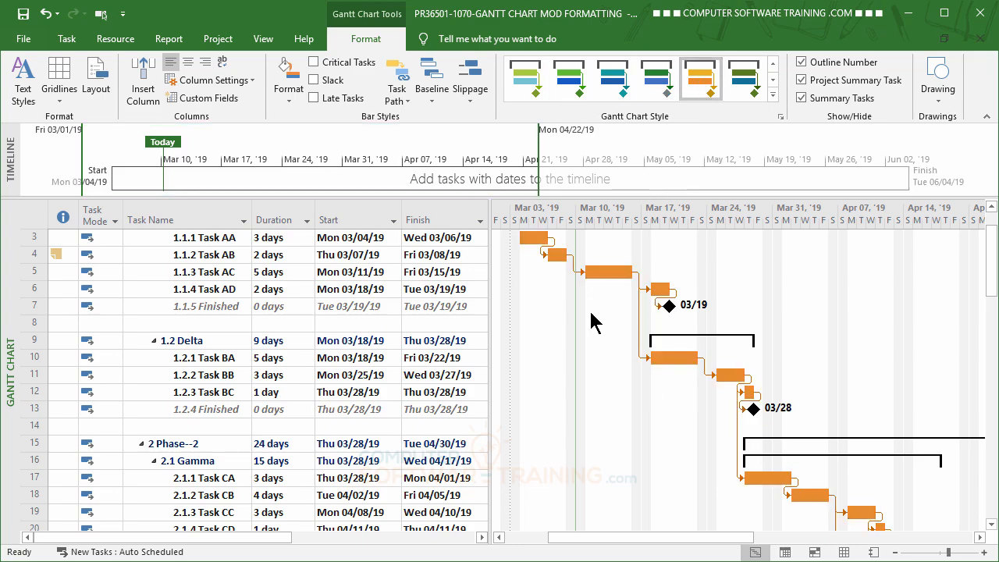
pyautogui.click(314, 62)
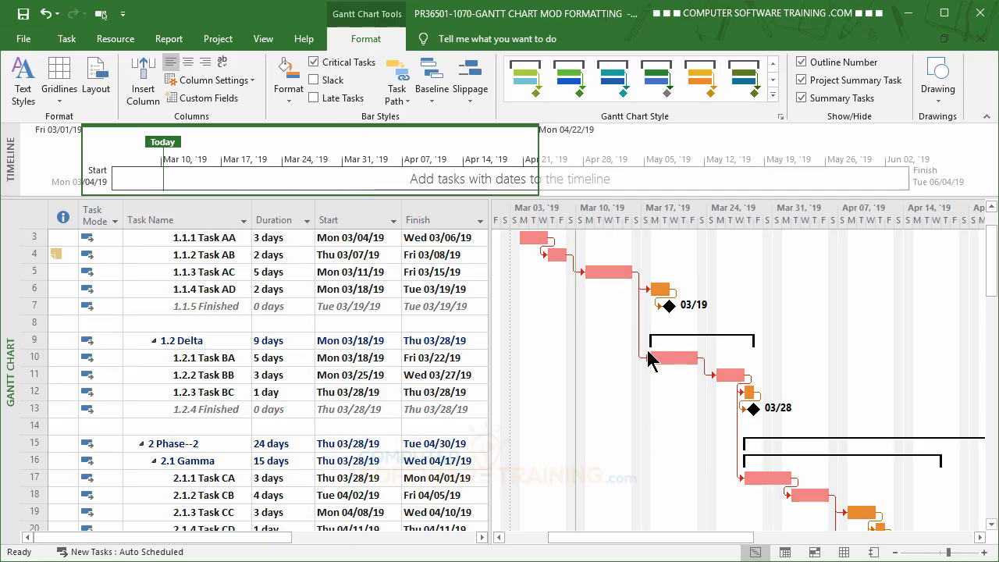
pyautogui.click(314, 62)
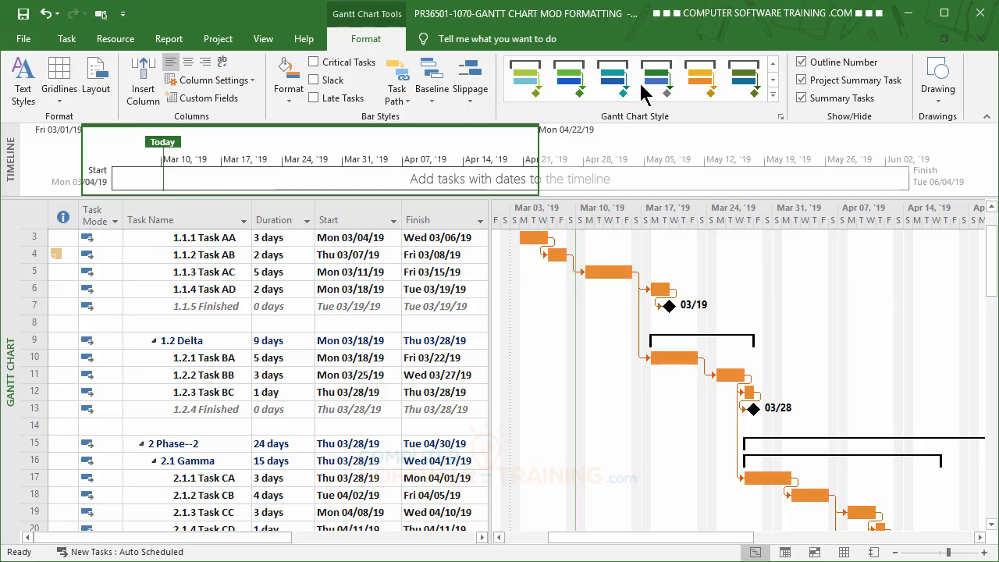
pyautogui.click(613, 79)
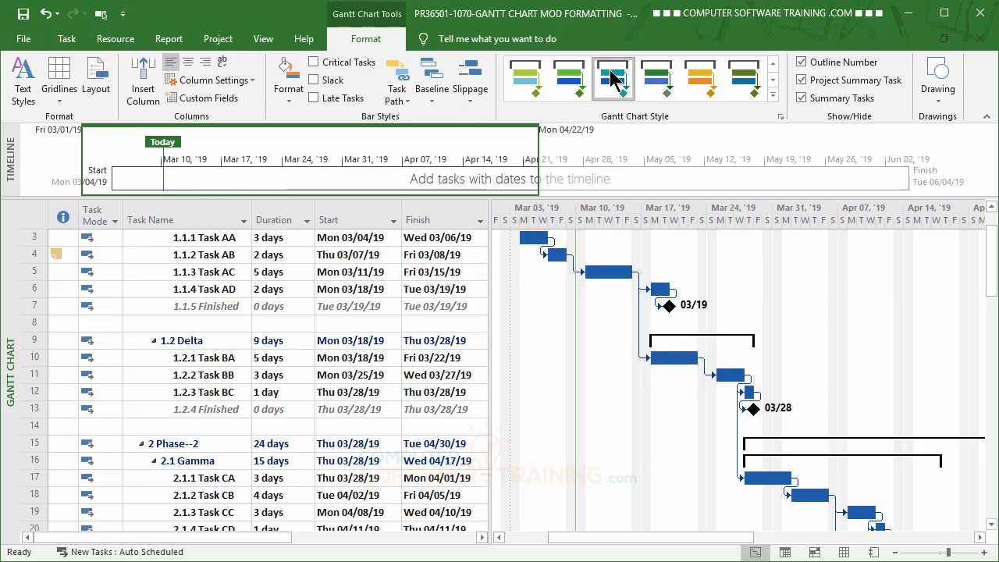
pyautogui.click(314, 62)
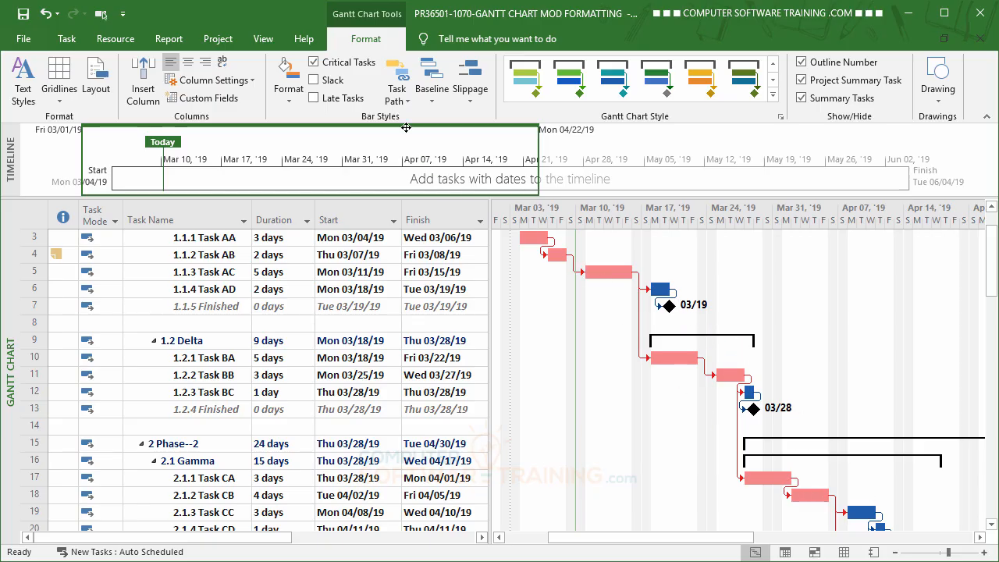
# Apply the purple presentation Gantt chart style, turning critical task highlighting off and back on.
pyautogui.click(773, 80)
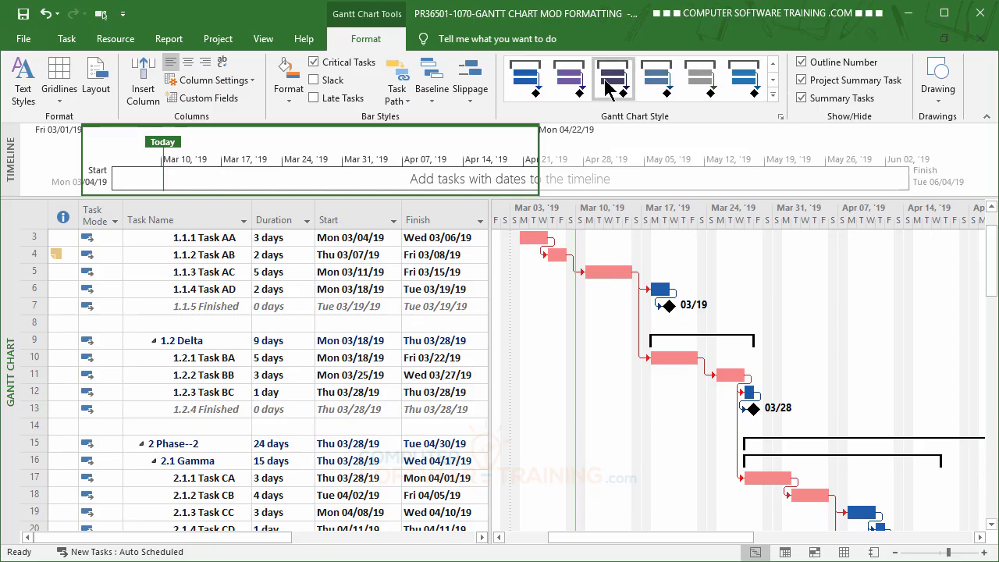
pyautogui.click(577, 81)
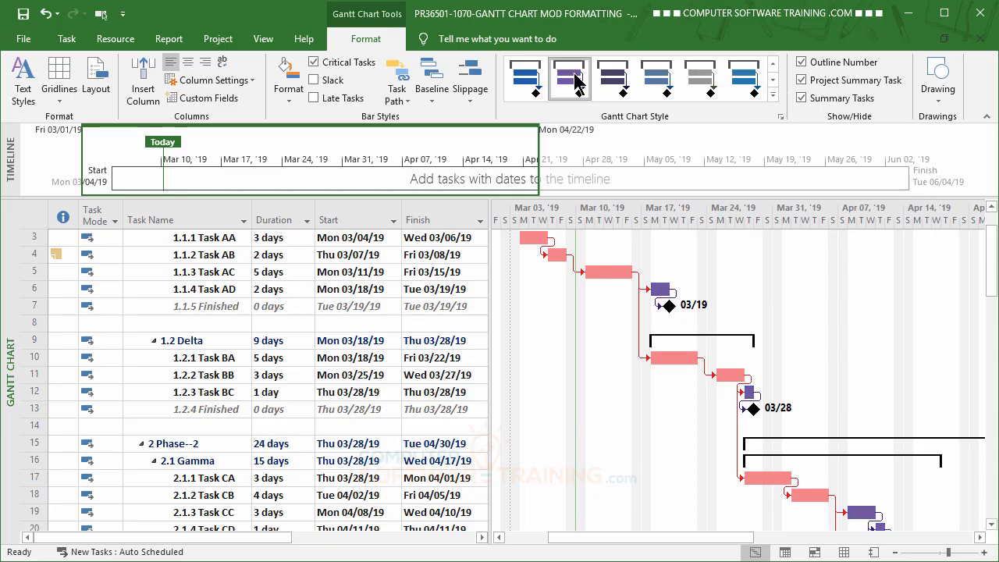
pyautogui.click(315, 62)
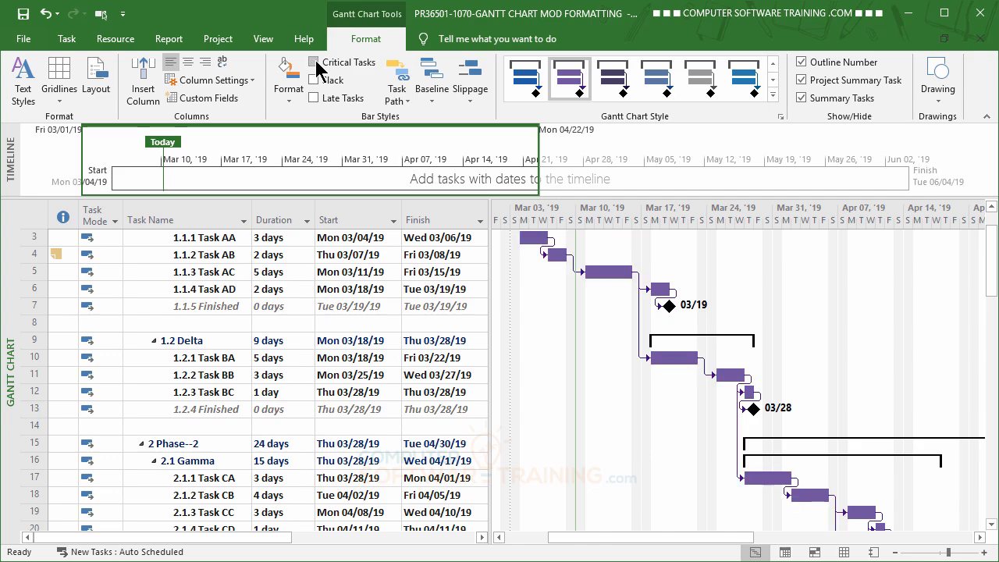
pyautogui.click(314, 63)
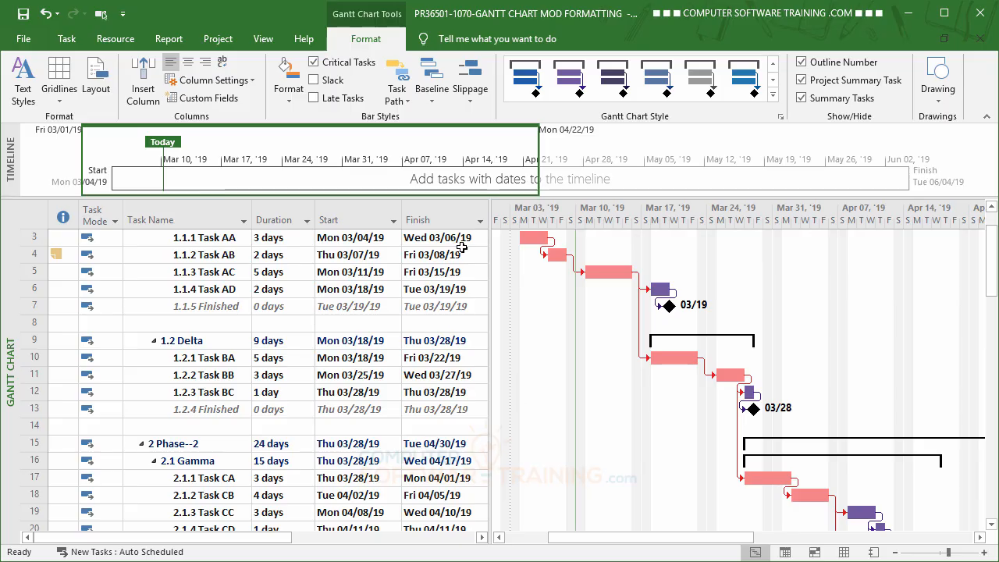
# Set Task Path highlighting to Predecessors and select task 1.1.3 Task AC.
pyautogui.scroll(1, 462, 250)
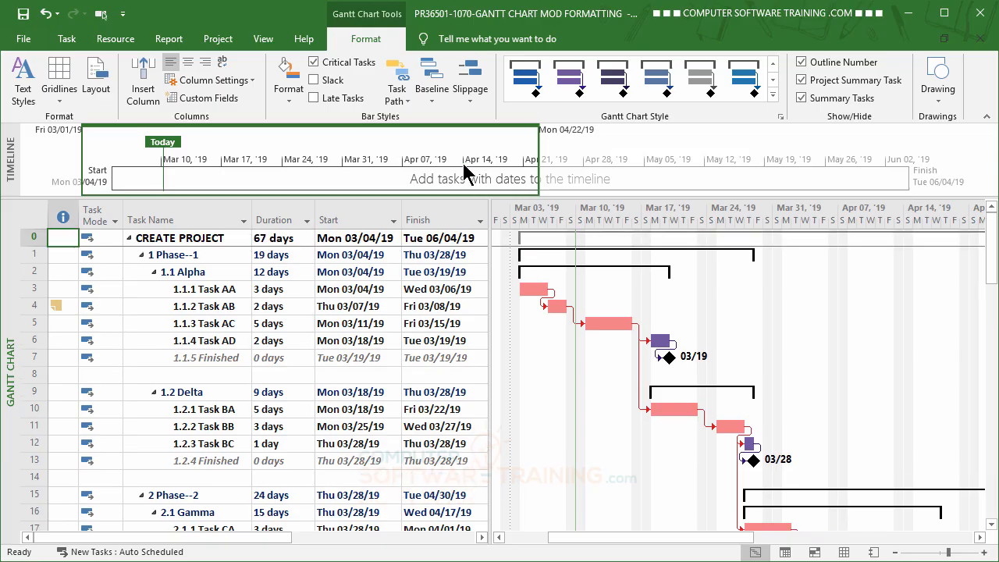
pyautogui.click(405, 101)
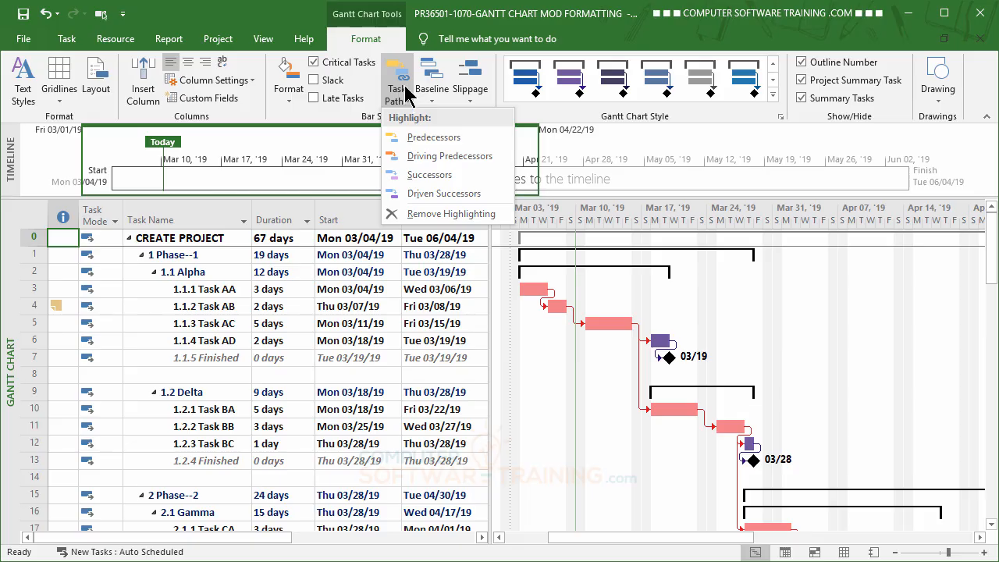
pyautogui.click(427, 145)
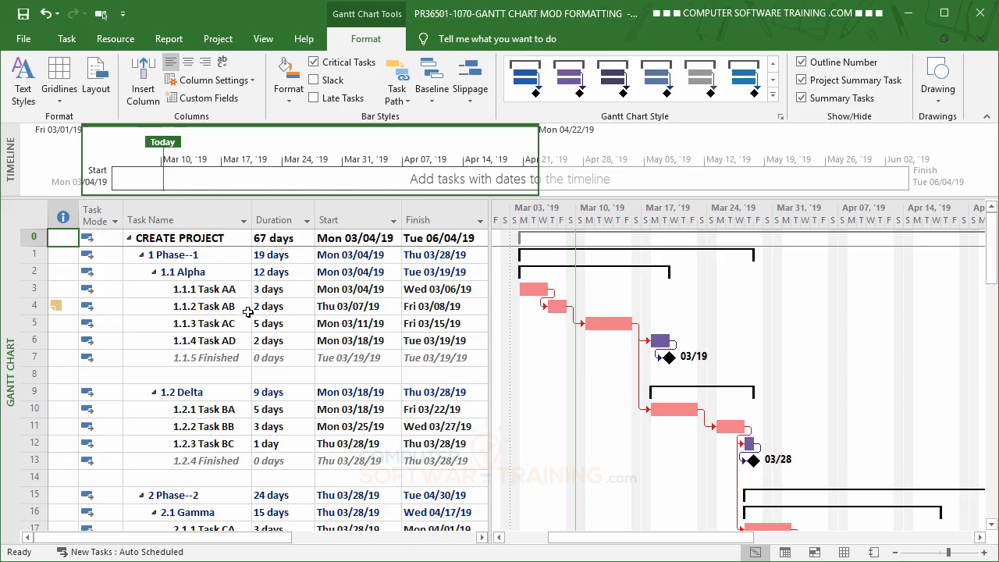
pyautogui.click(219, 327)
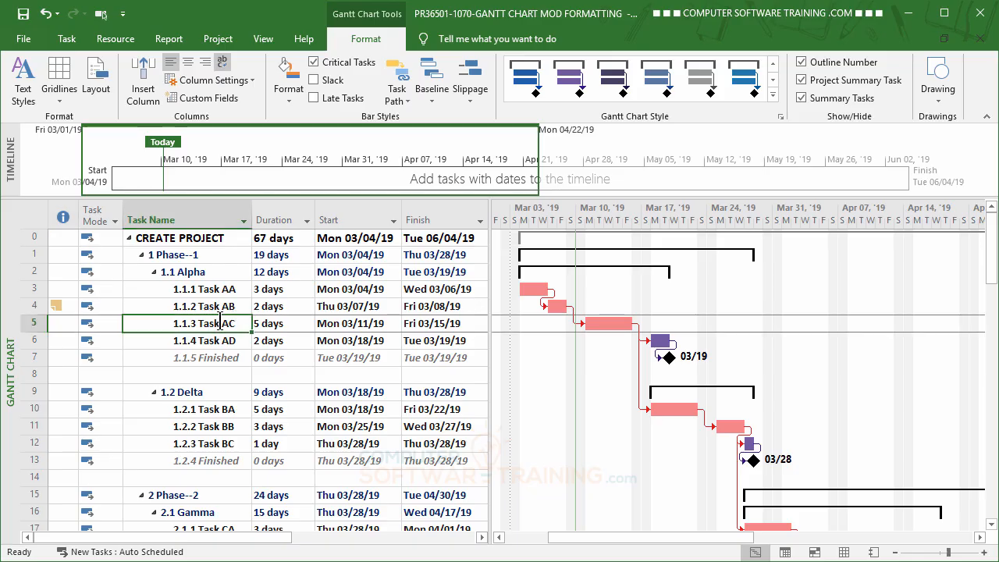
# Select task 1.1.3 Task AC and turn off critical task highlighting.
pyautogui.click(613, 325)
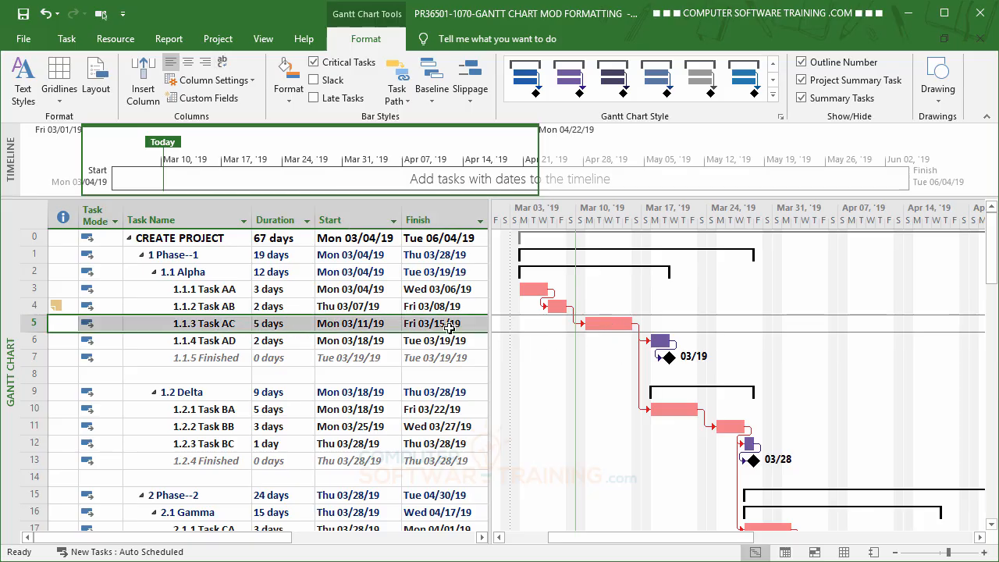
pyautogui.click(314, 64)
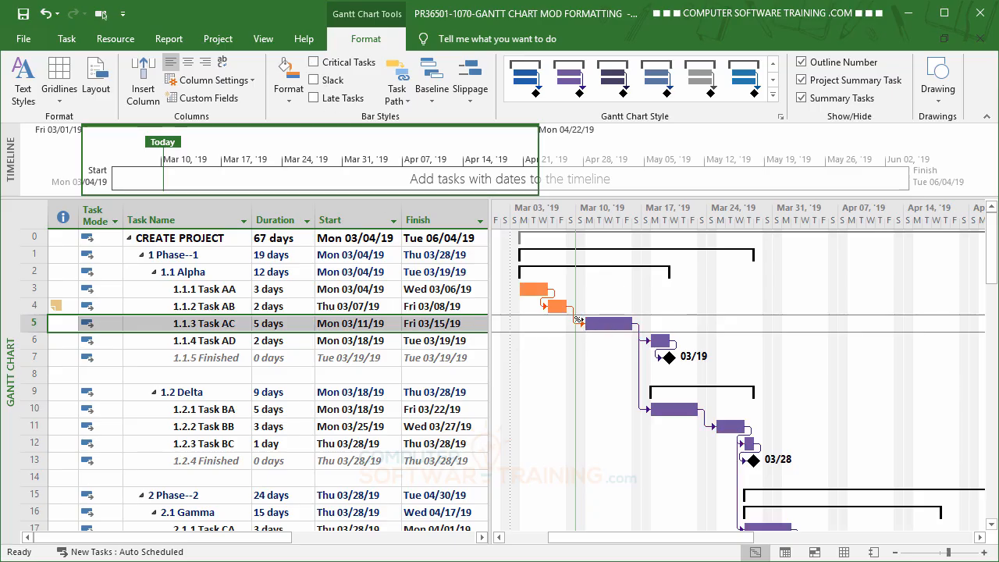
# Set Task Path highlighting to Driving Predecessors.
pyautogui.click(396, 99)
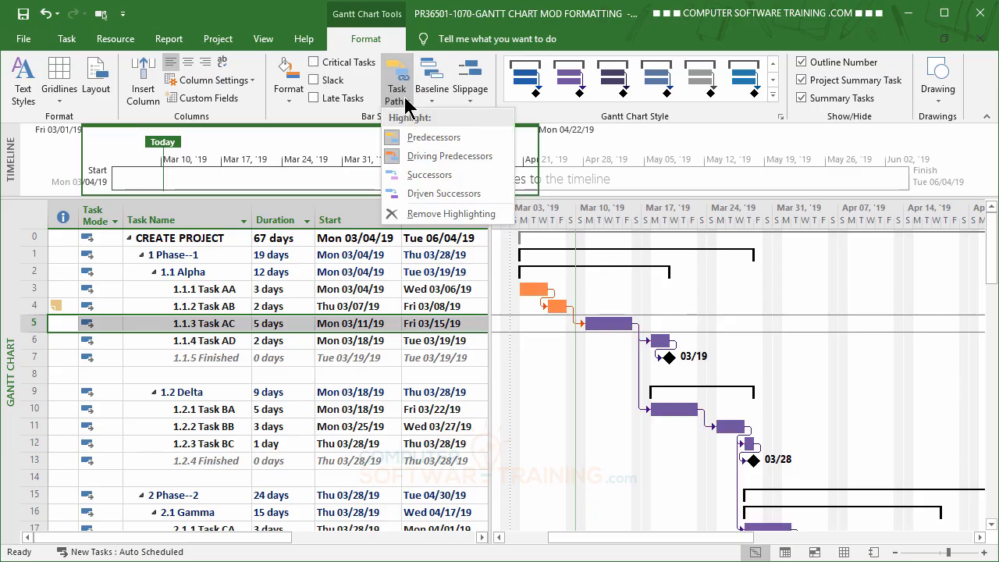
pyautogui.click(435, 156)
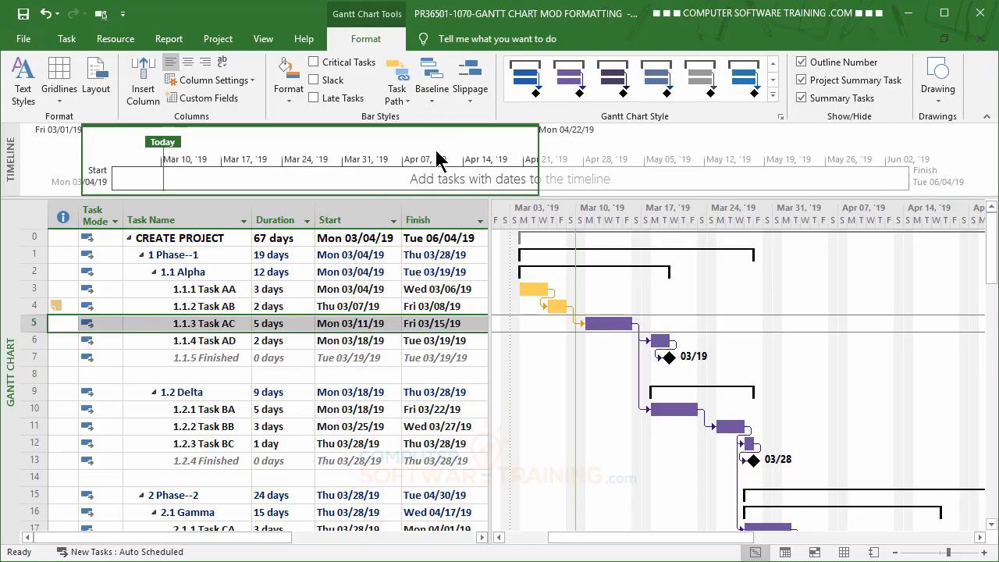
# Select task 1.2.1 Task BA to view its highlighted driving predecessor path.
pyautogui.click(400, 97)
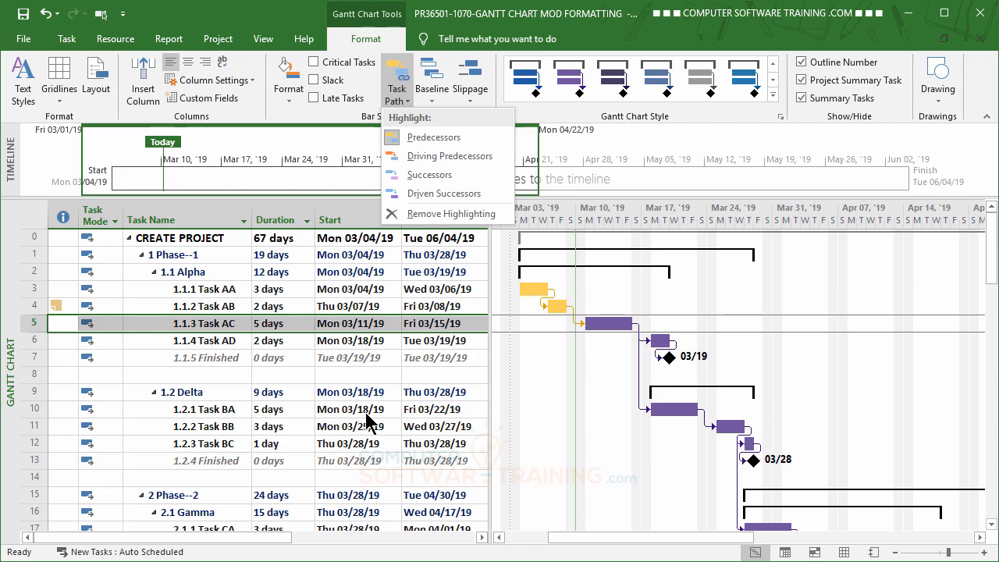
pyautogui.click(342, 411)
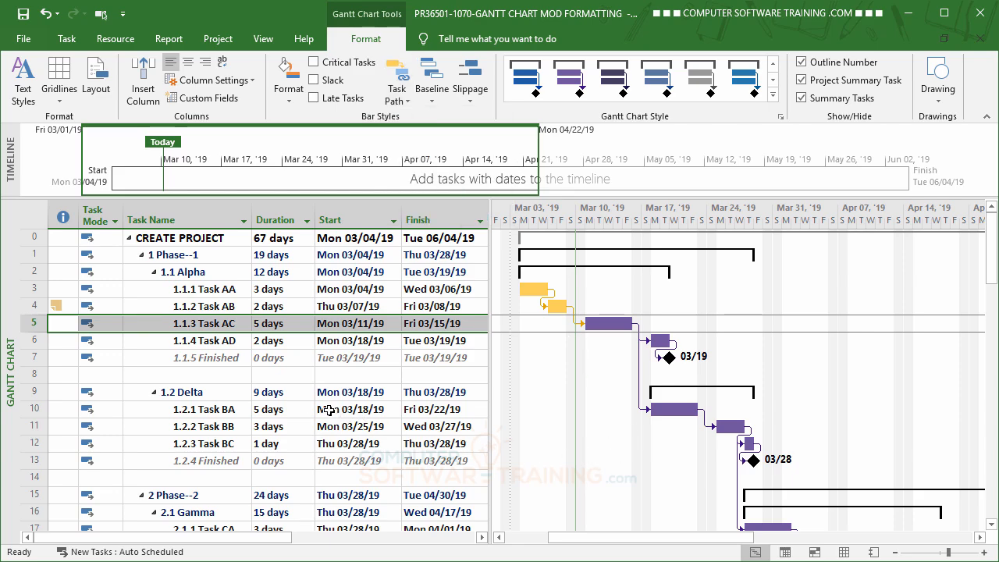
pyautogui.click(332, 411)
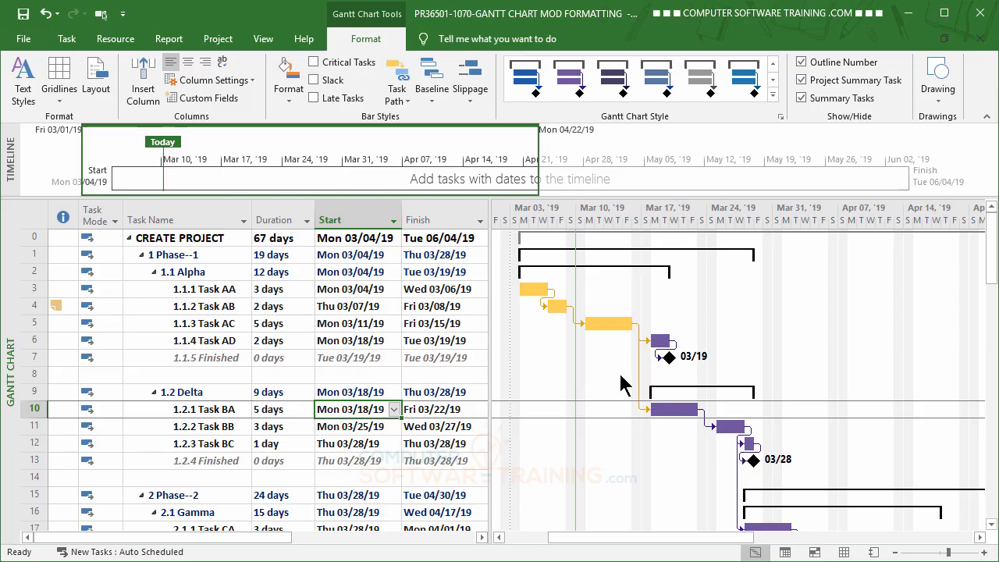
pyautogui.moveTo(594, 320)
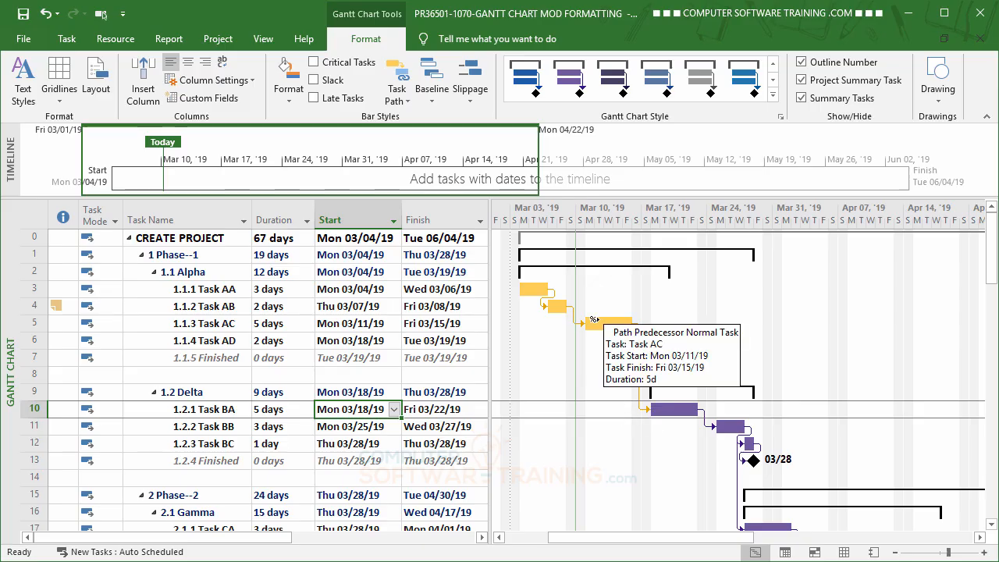
# Select task 2.1.3 Task CC and review its highlighted driving predecessor path.
pyautogui.scroll(-1, 541, 375)
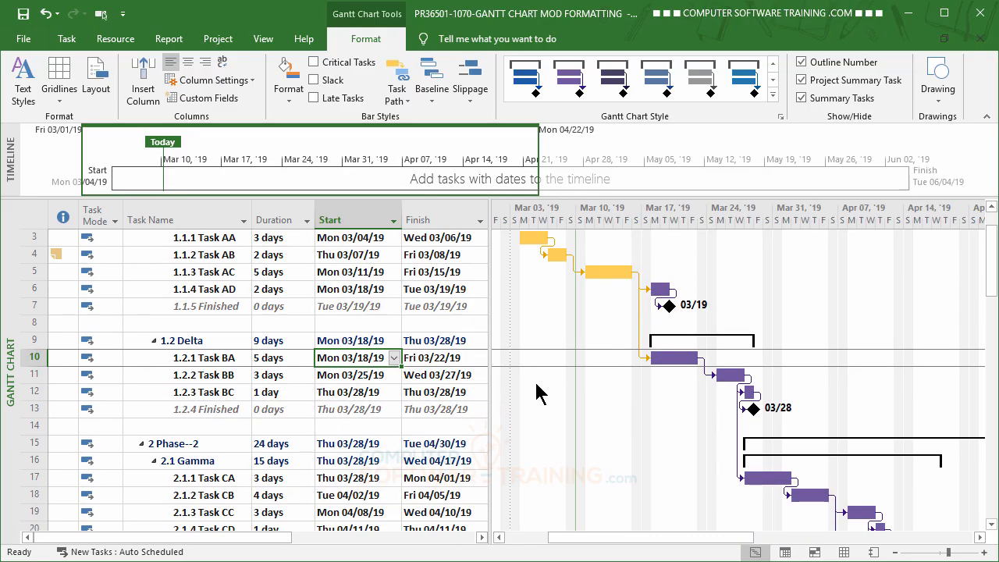
pyautogui.scroll(-1, 535, 394)
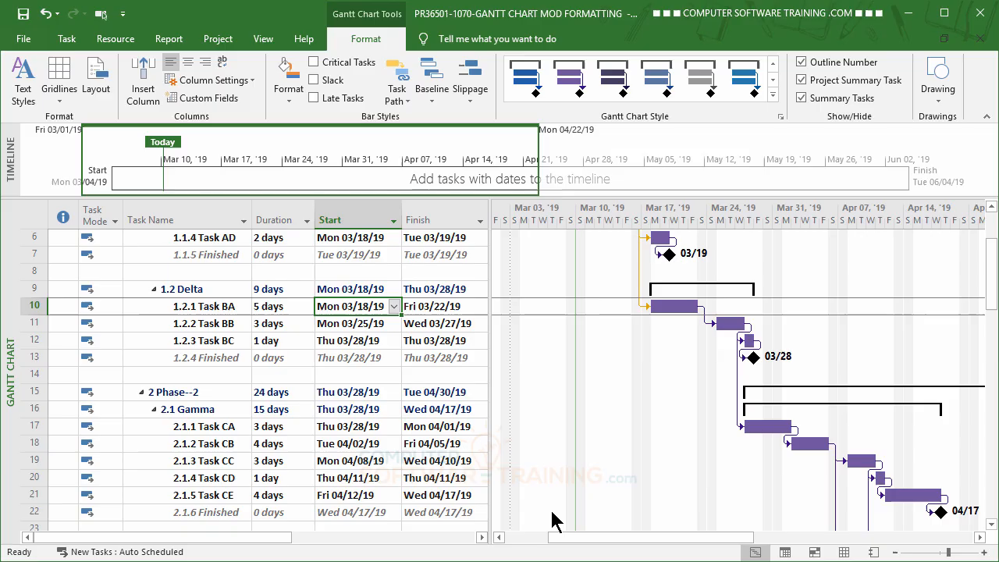
pyautogui.click(213, 460)
pyautogui.scroll(2, 316, 457)
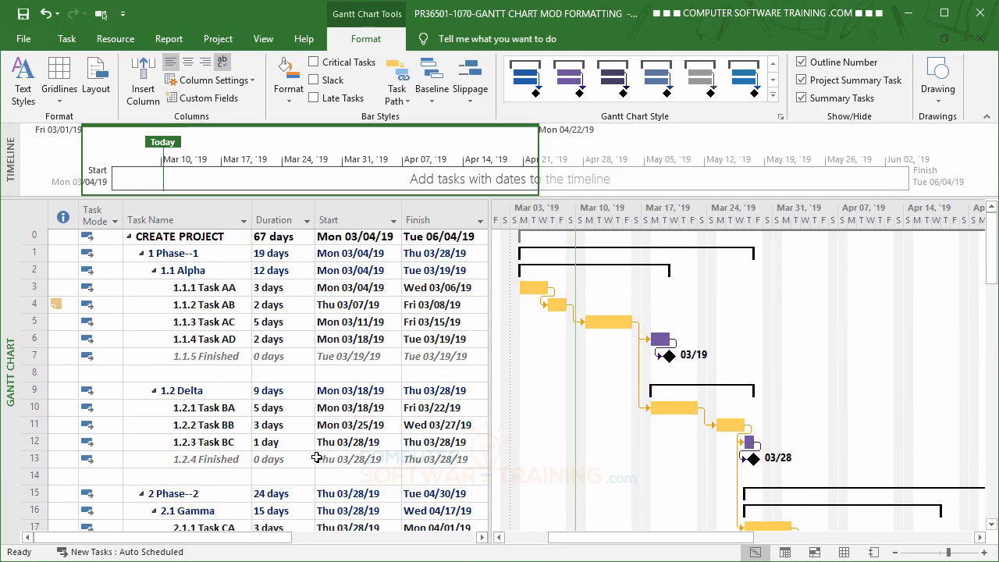
# Select task 2.2.3 Task DC and review its highlighted predecessor path across the schedule.
pyautogui.scroll(-3, 316, 457)
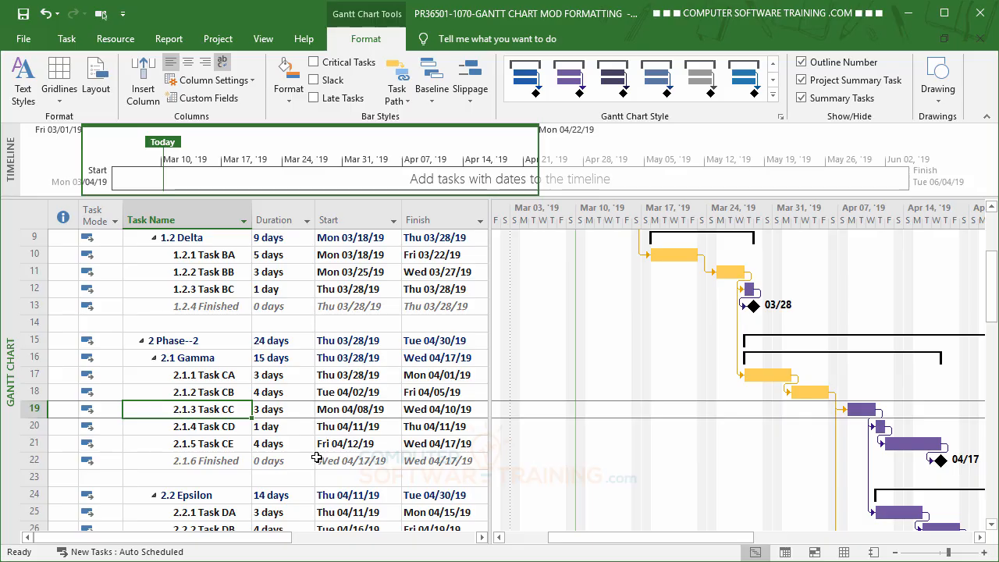
pyautogui.scroll(-2, 316, 458)
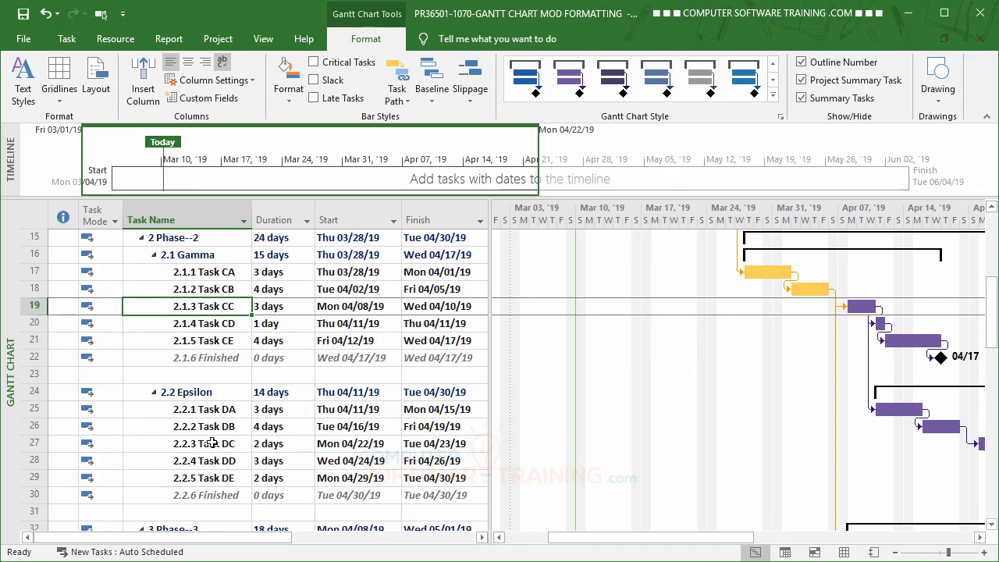
pyautogui.click(211, 442)
pyautogui.scroll(3, 355, 456)
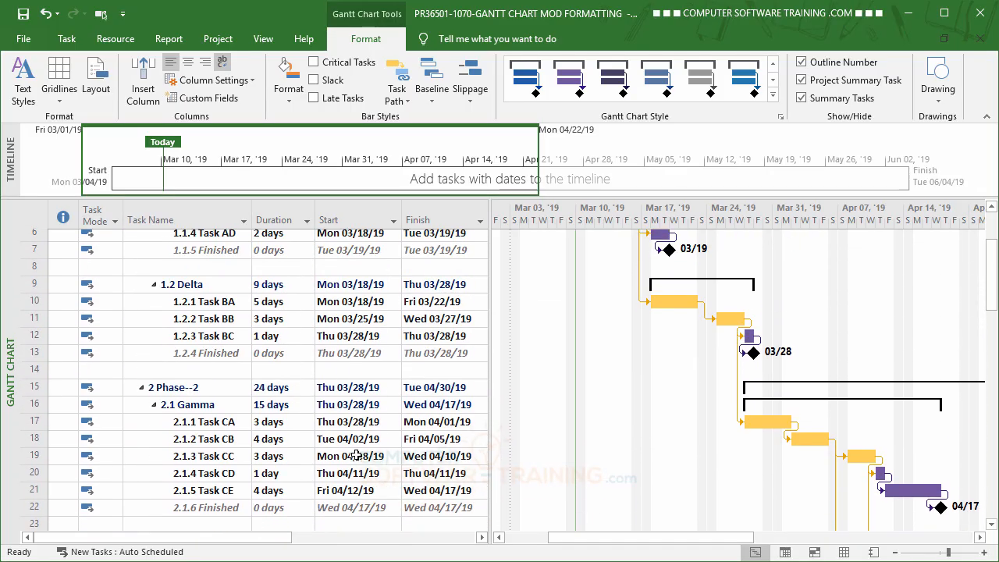
pyautogui.scroll(1, 355, 456)
pyautogui.scroll(-2, 355, 456)
pyautogui.scroll(3, 355, 456)
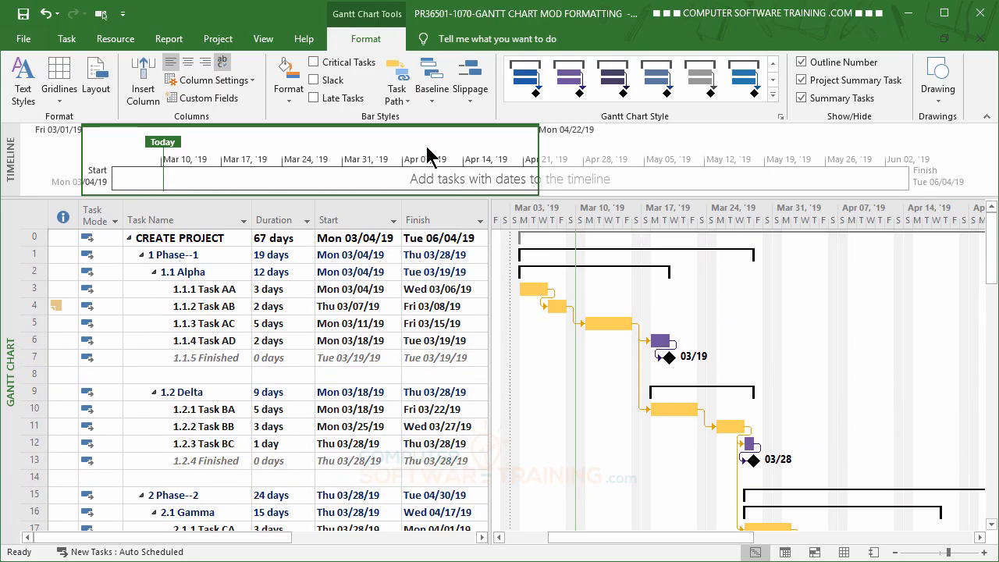
# Turn off the Predecessors task path highlighting.
pyautogui.click(408, 111)
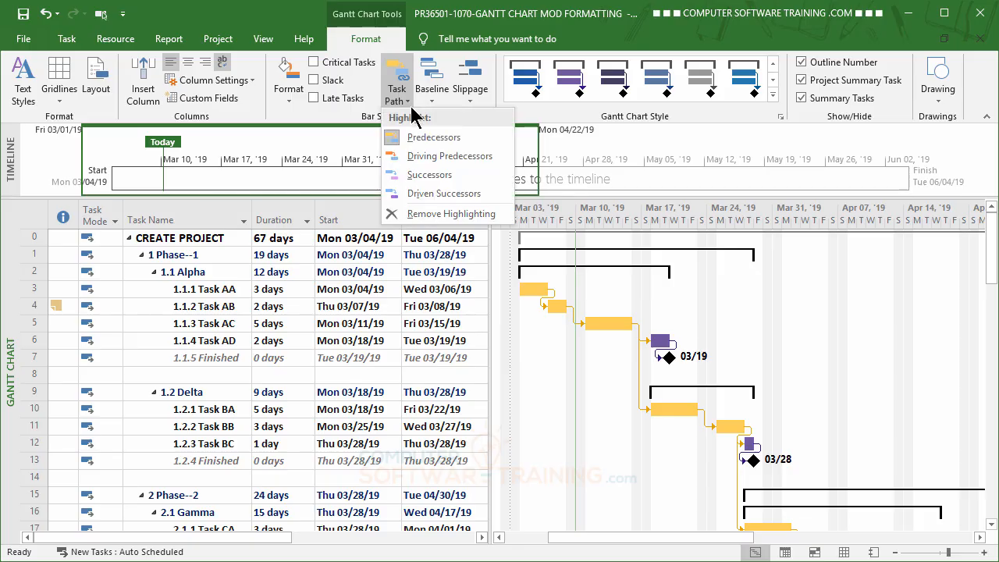
pyautogui.click(433, 139)
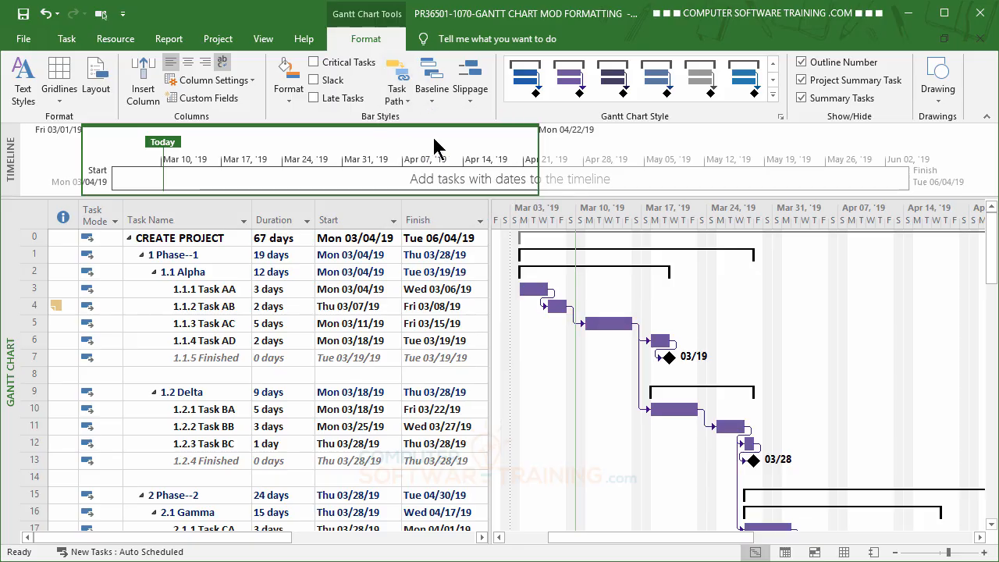
# Set Task Path highlighting to Successors and select task 1.1.1 Task AA to view its successors.
pyautogui.click(404, 100)
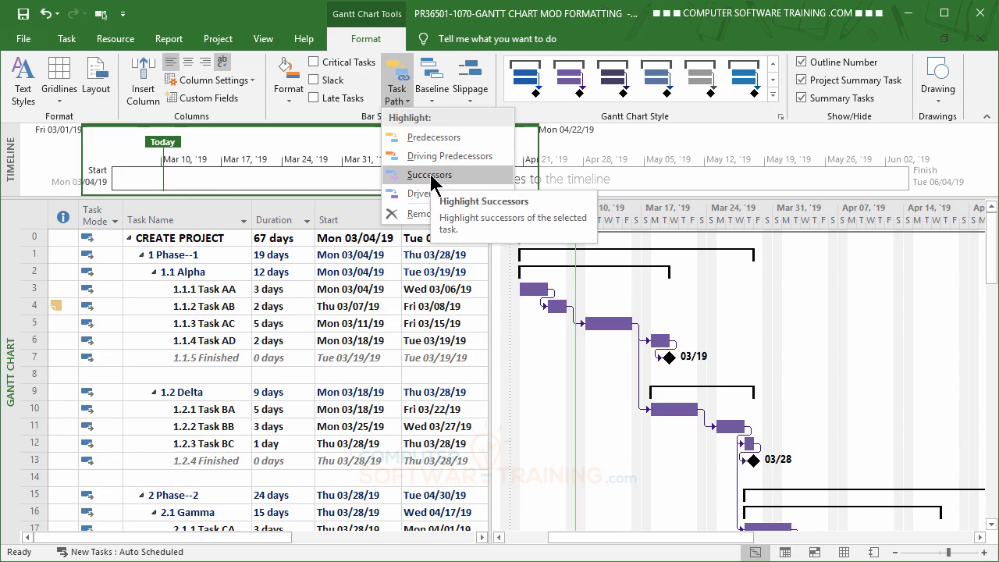
pyautogui.click(431, 176)
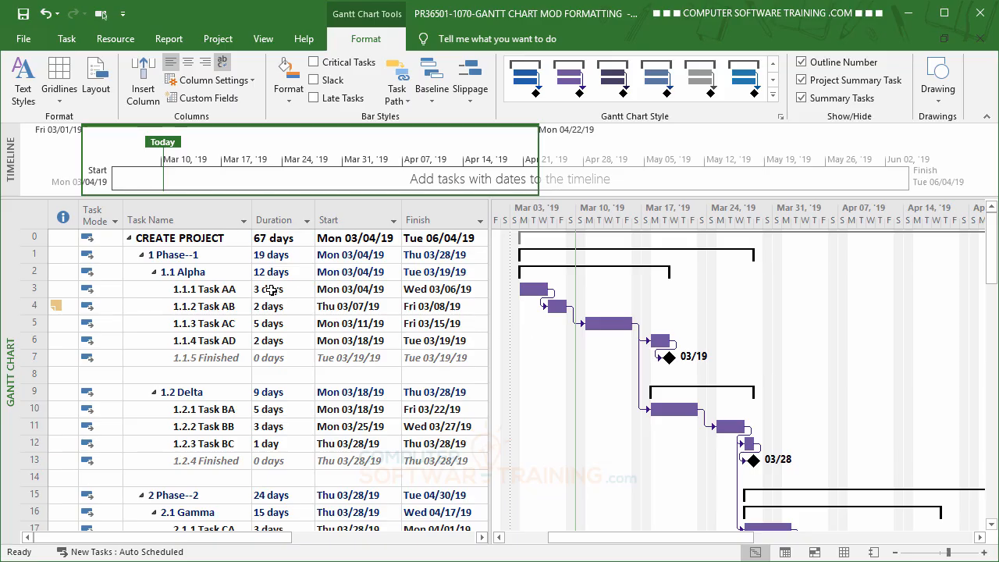
pyautogui.click(228, 290)
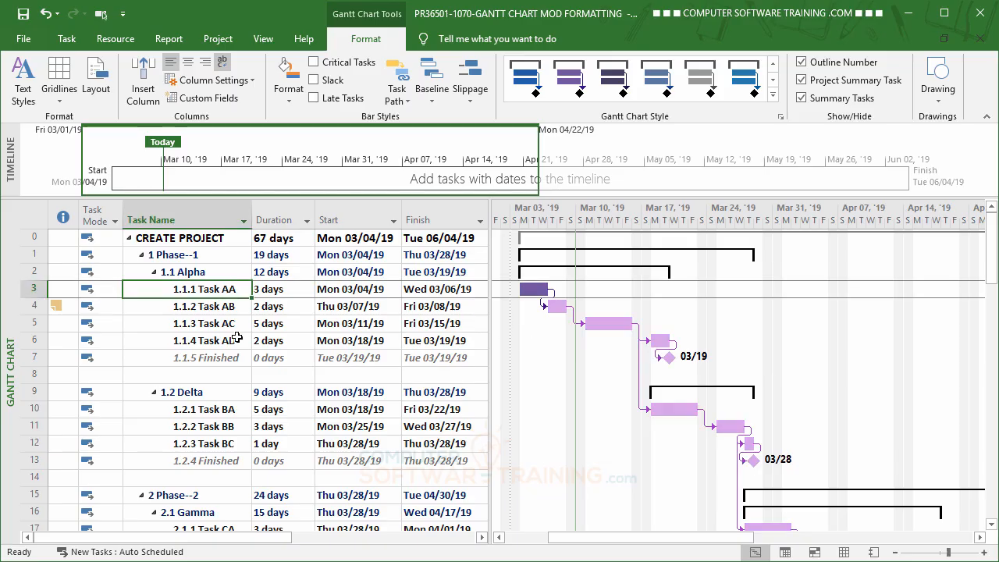
pyautogui.scroll(-3, 234, 336)
pyautogui.scroll(-3, 237, 337)
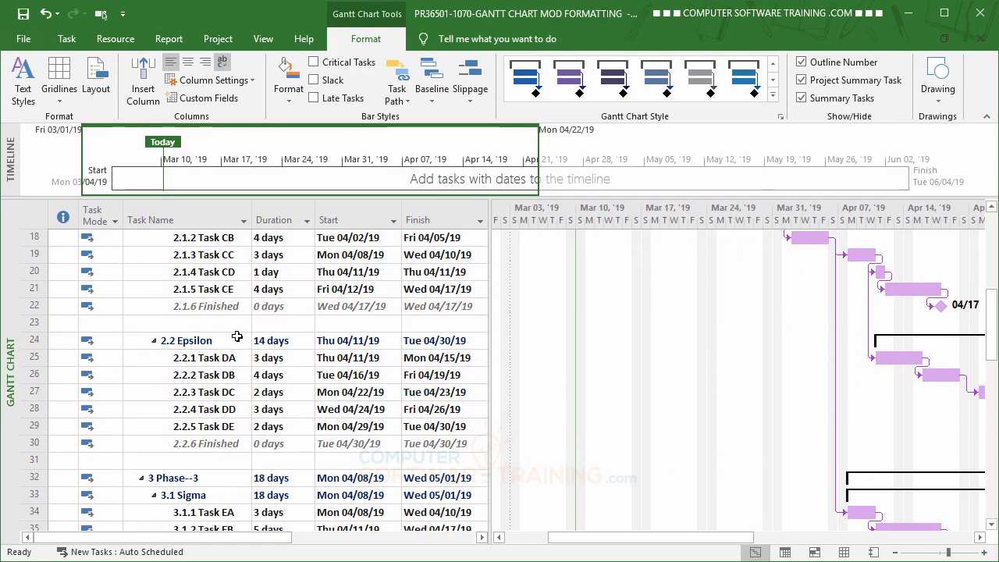
pyautogui.scroll(6, 236, 338)
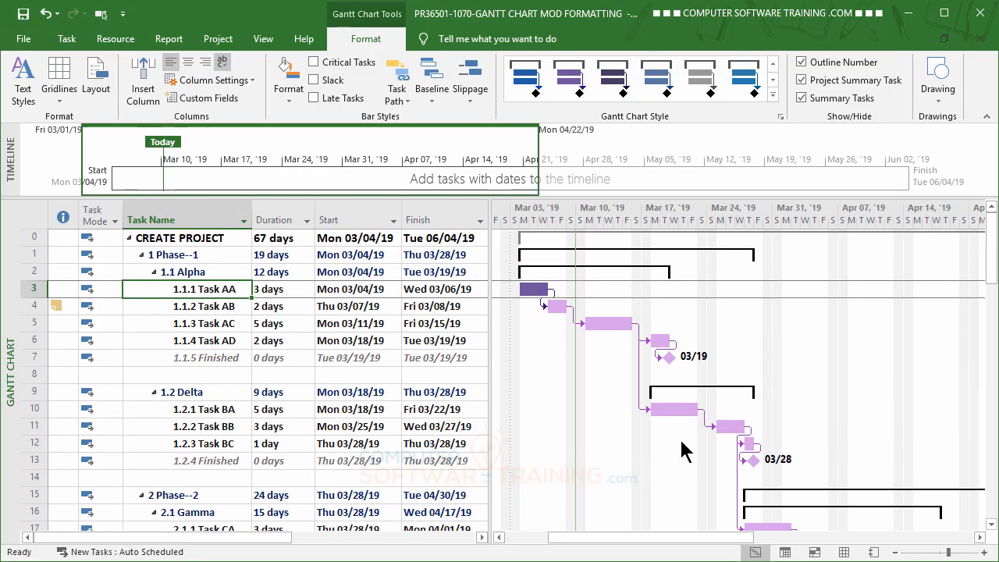
# Select tasks 1.2.1 Task BA and 2.1.3 Task CC in turn to view their successor paths.
pyautogui.click(213, 409)
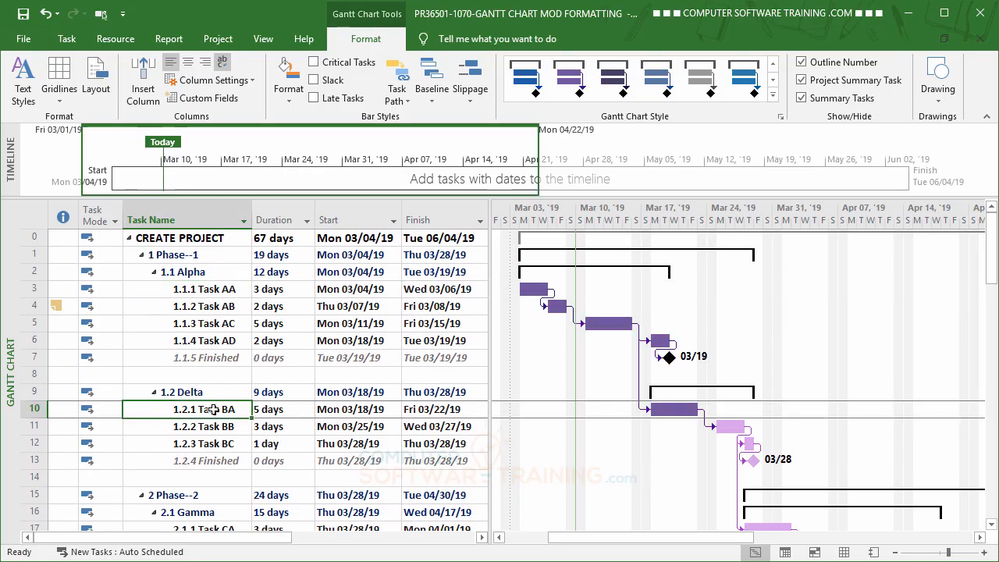
pyautogui.scroll(-2, 219, 414)
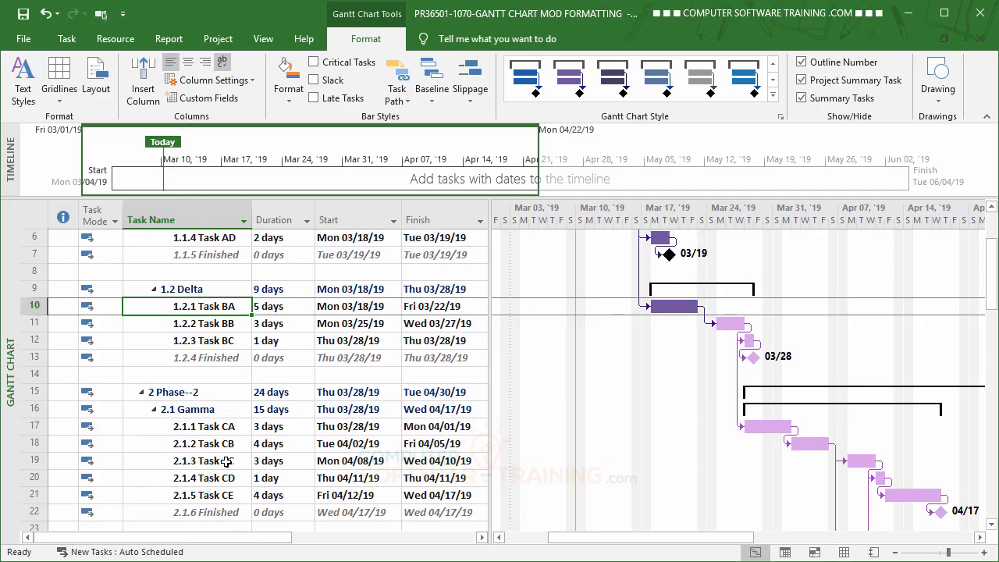
pyautogui.click(206, 461)
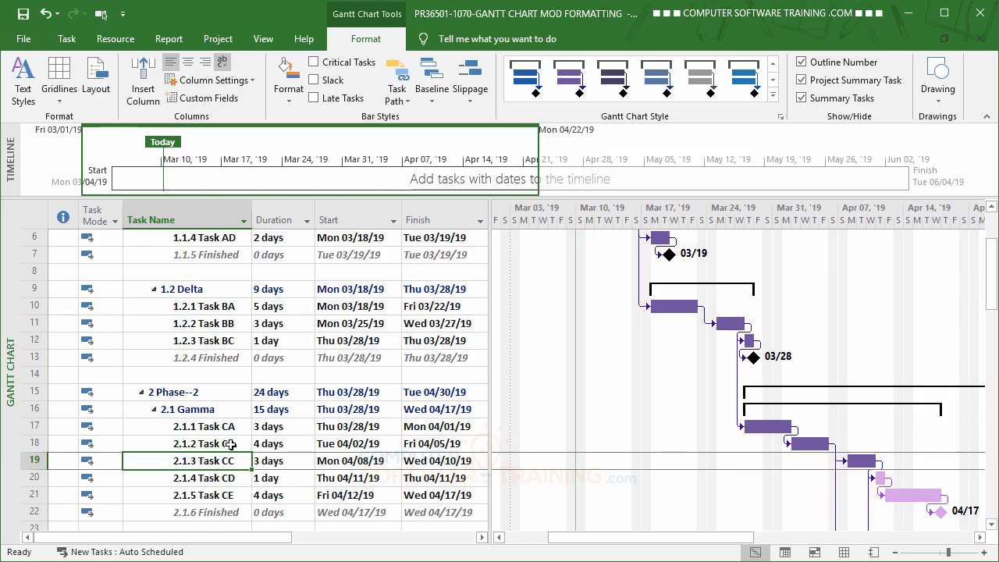
# Switch Task Path highlighting to Driving Predecessors for task 2.1.3 Task CC.
pyautogui.click(403, 104)
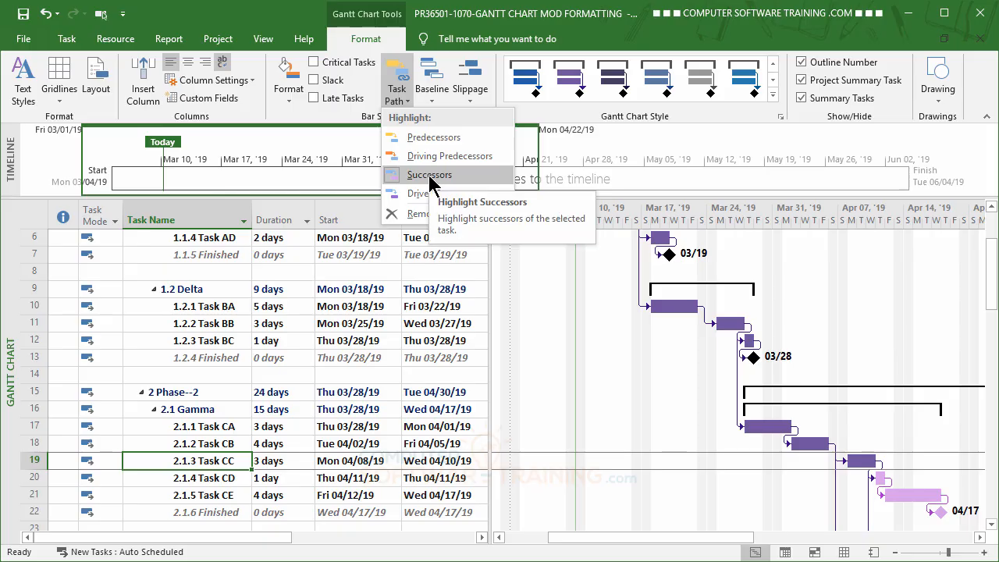
pyautogui.press('Escape')
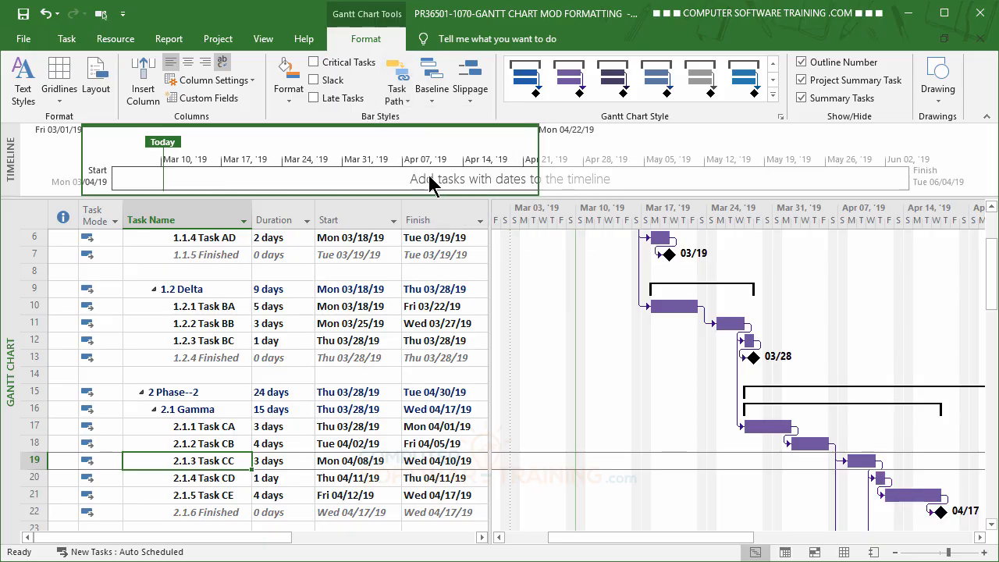
pyautogui.click(408, 101)
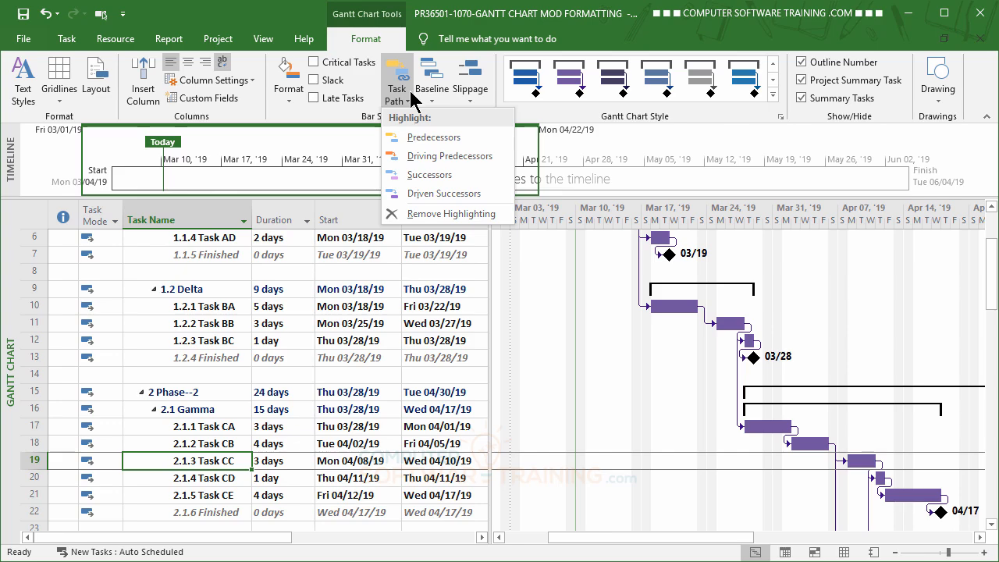
pyautogui.click(449, 157)
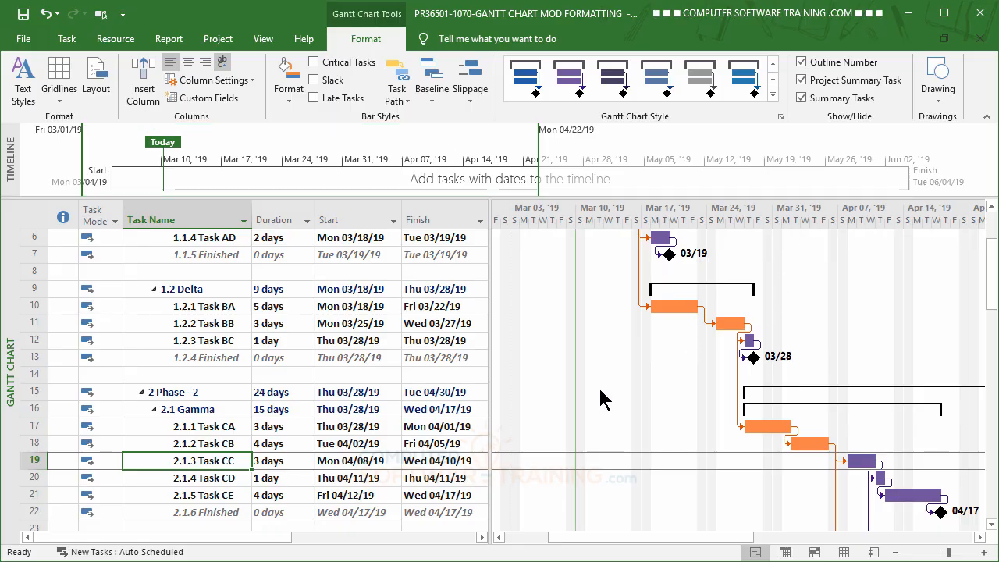
pyautogui.scroll(2, 601, 400)
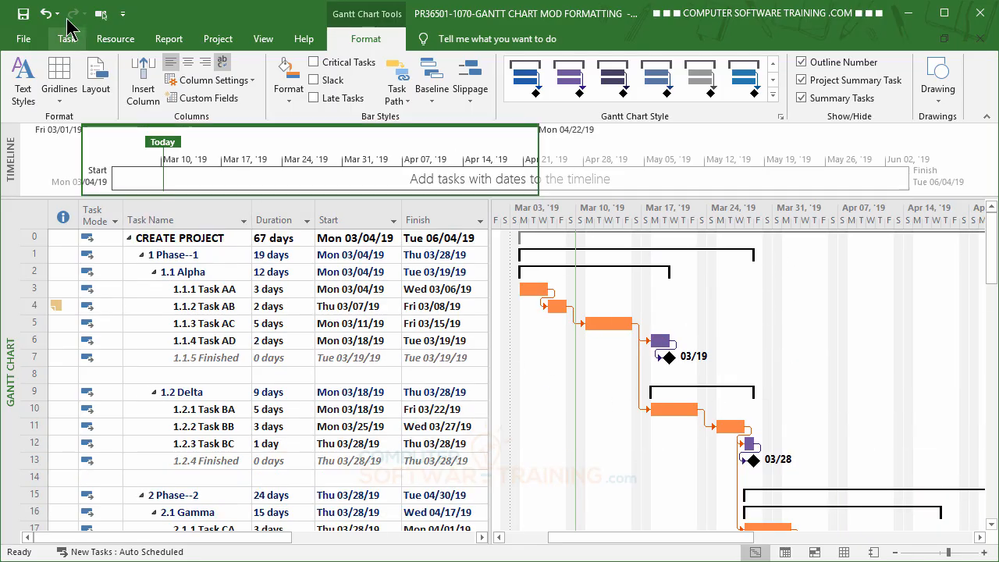
# Open the print preview of the highlighted Gantt chart and return to the chart.
pyautogui.click(23, 41)
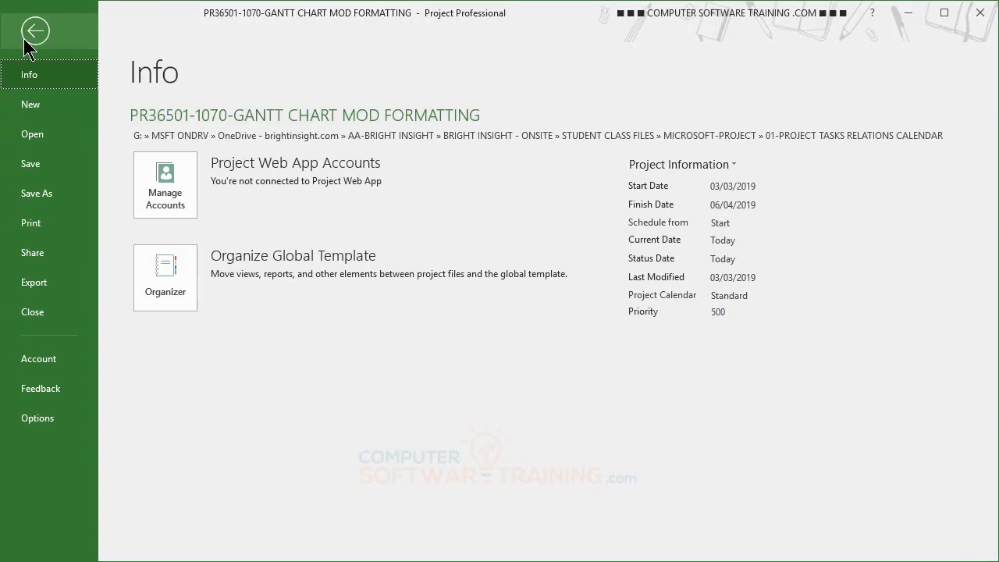
pyautogui.click(39, 231)
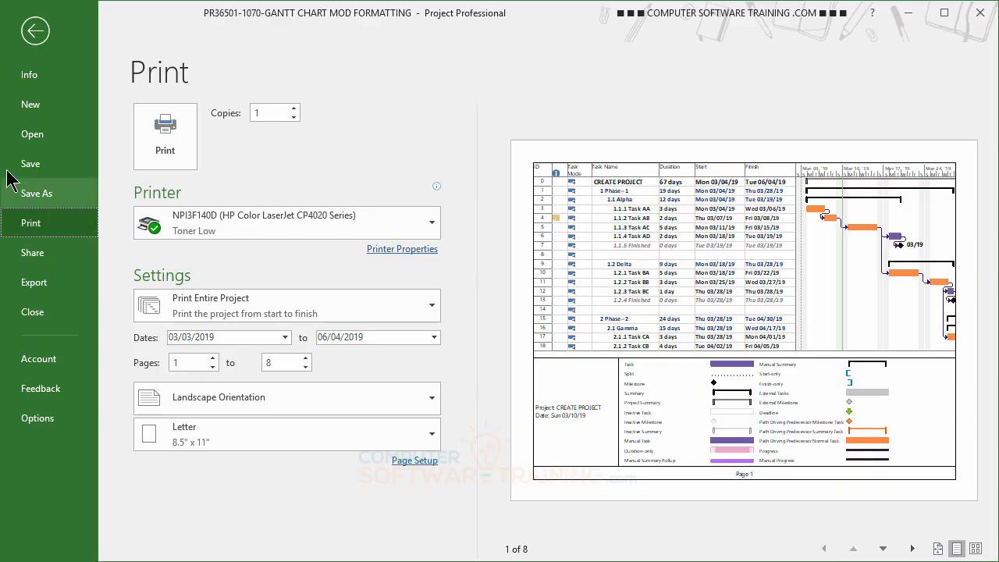
pyautogui.click(36, 43)
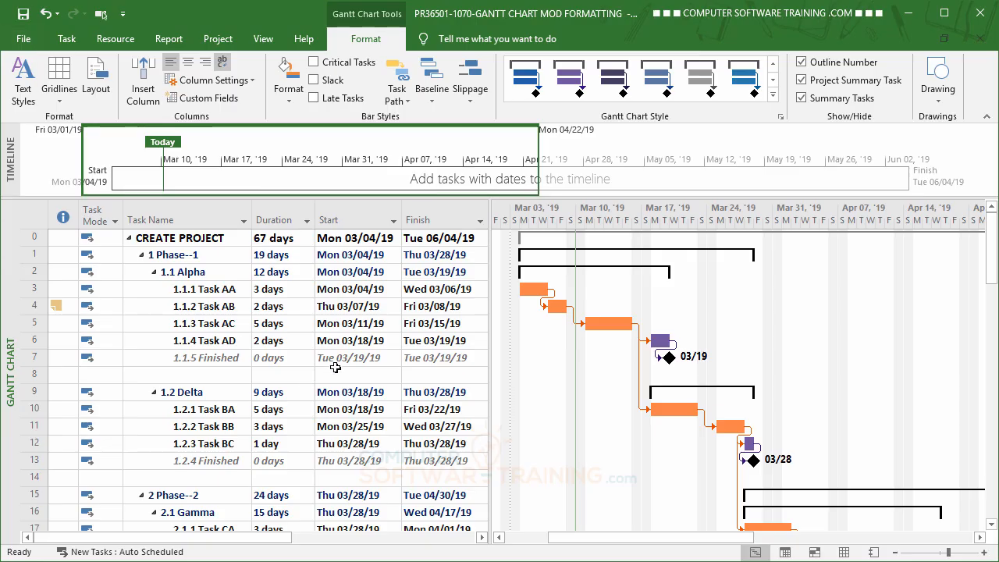